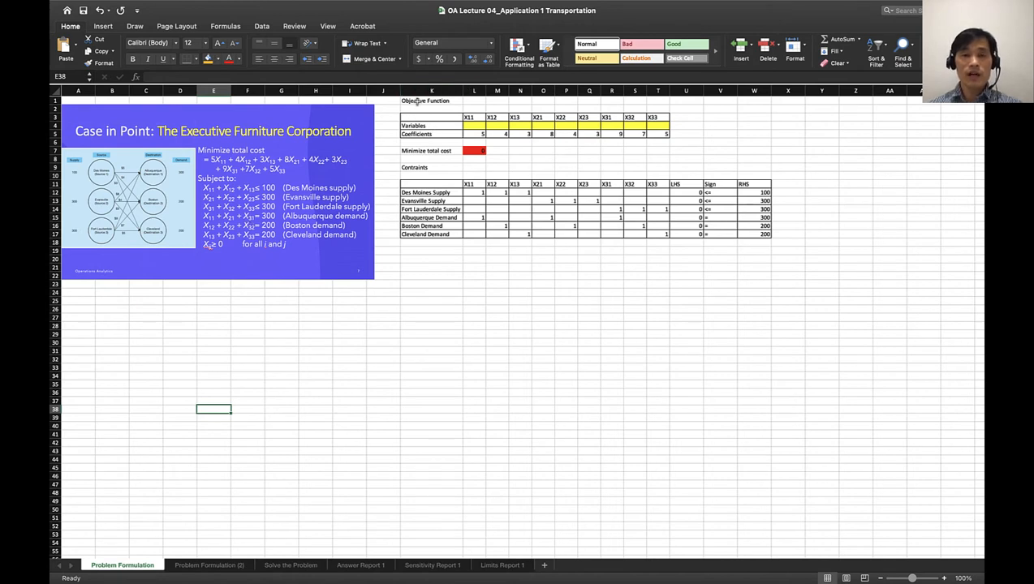
Fill the "Objective Function" and "Contraints" heading cells, K1 and K9, with orange
{"action": "left_click", "coordinate": [415, 101]}
{"action": "left_click", "coordinate": [208, 60]}
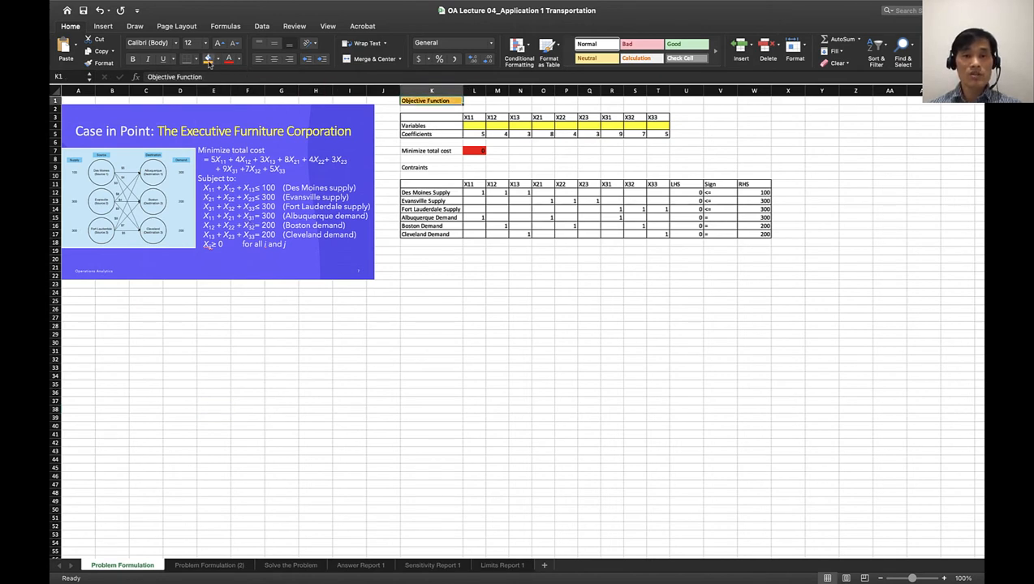
{"action": "left_click", "coordinate": [419, 166]}
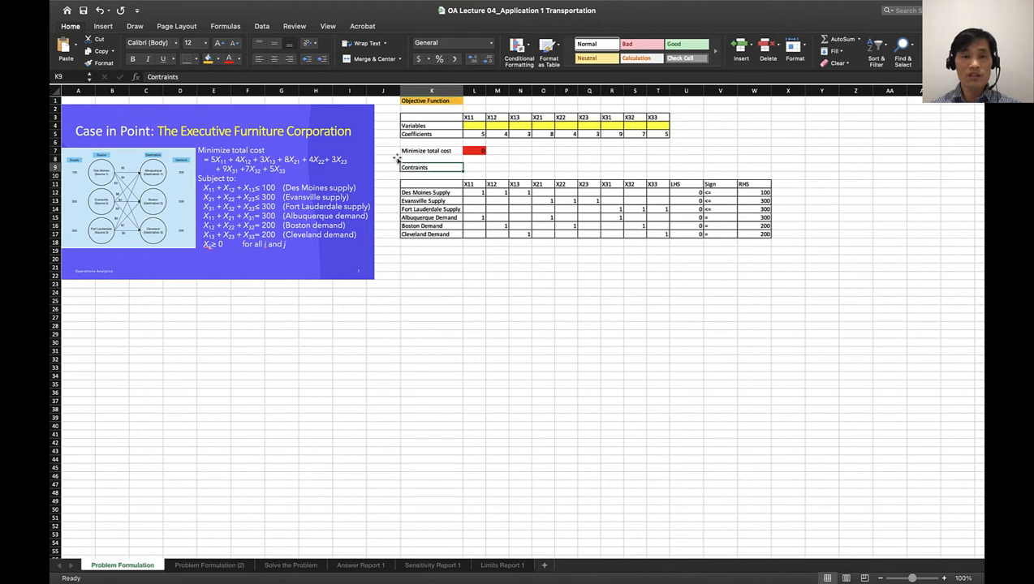
{"action": "left_click", "coordinate": [208, 60]}
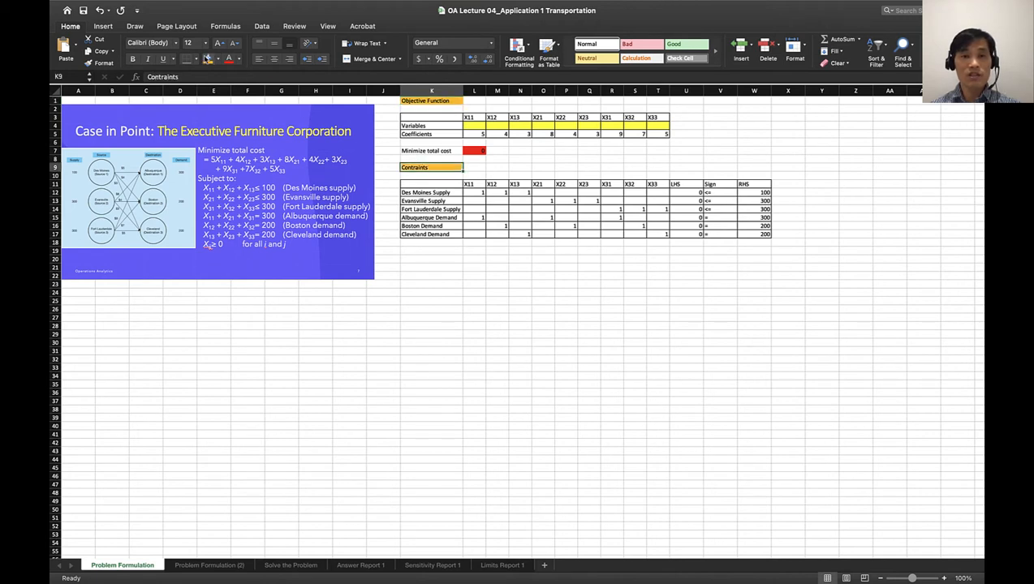
Examine the objective function's variable headings X11 to X33 and the yellow variable cells L4:T4
{"action": "left_click", "coordinate": [430, 126]}
{"action": "left_click", "coordinate": [480, 119]}
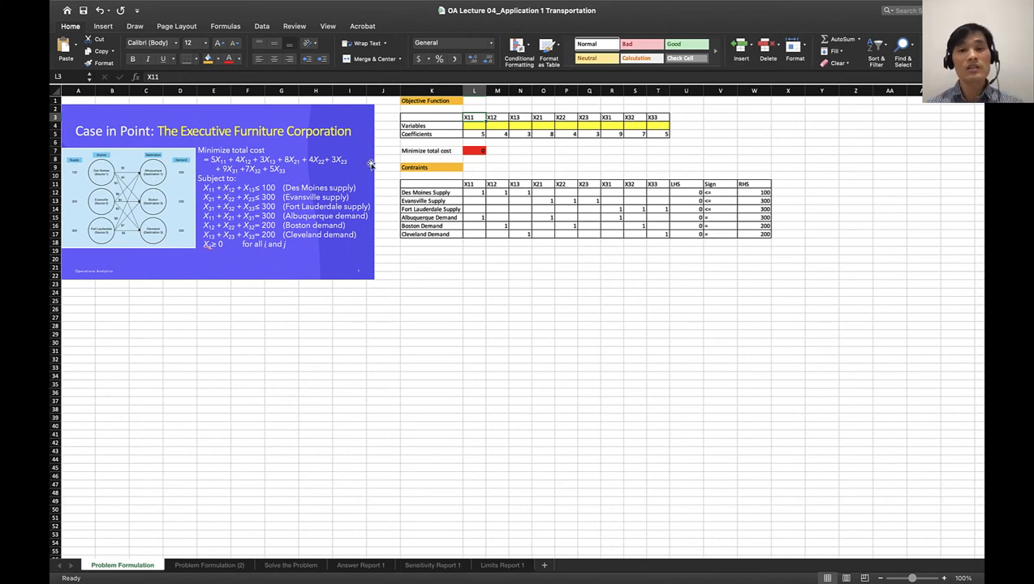
{"action": "left_click", "coordinate": [496, 118]}
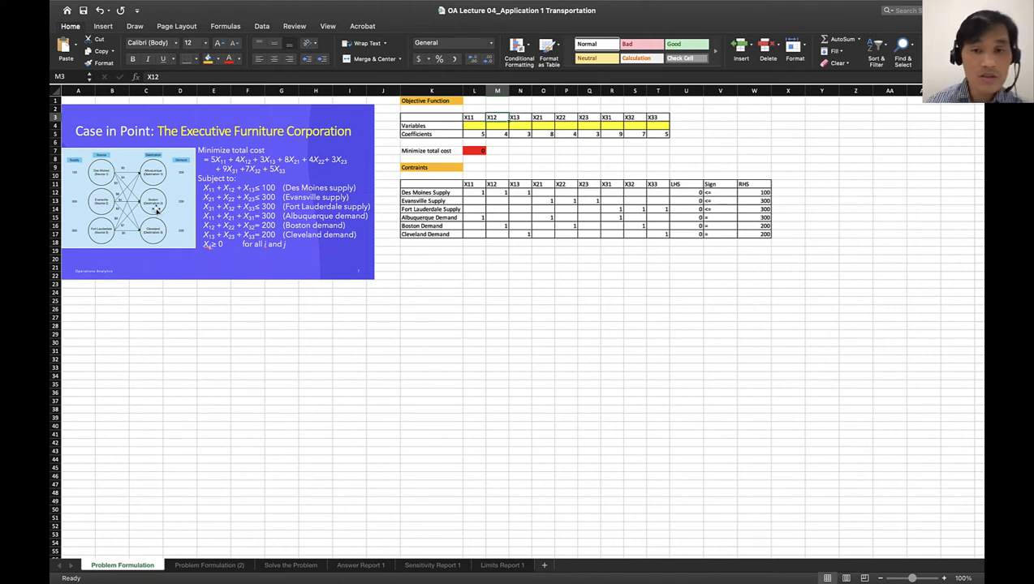
{"action": "left_click", "coordinate": [466, 118]}
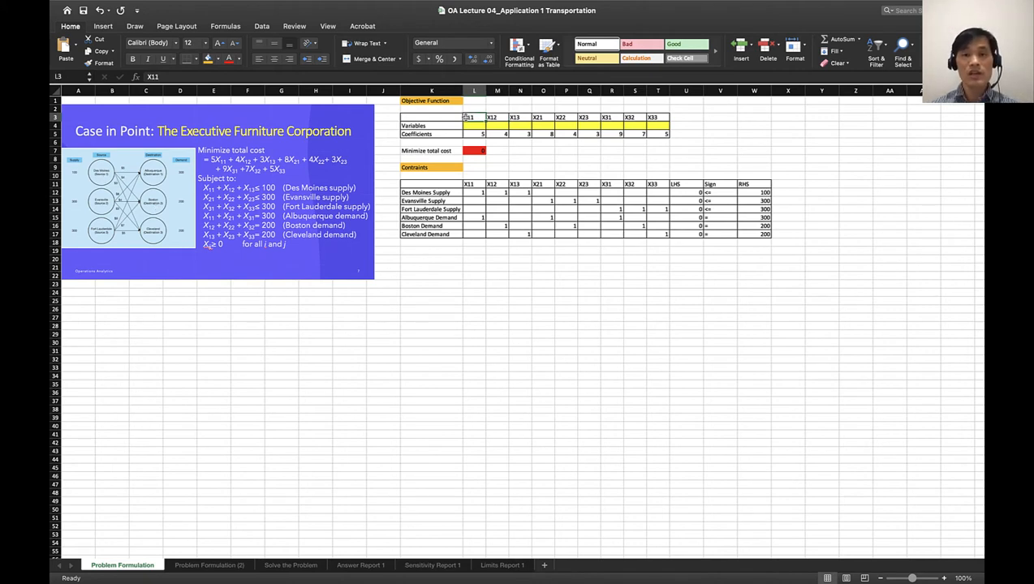
{"action": "key", "text": "Right"}
{"action": "key", "text": "Right"}
{"action": "key", "text": "Right"}
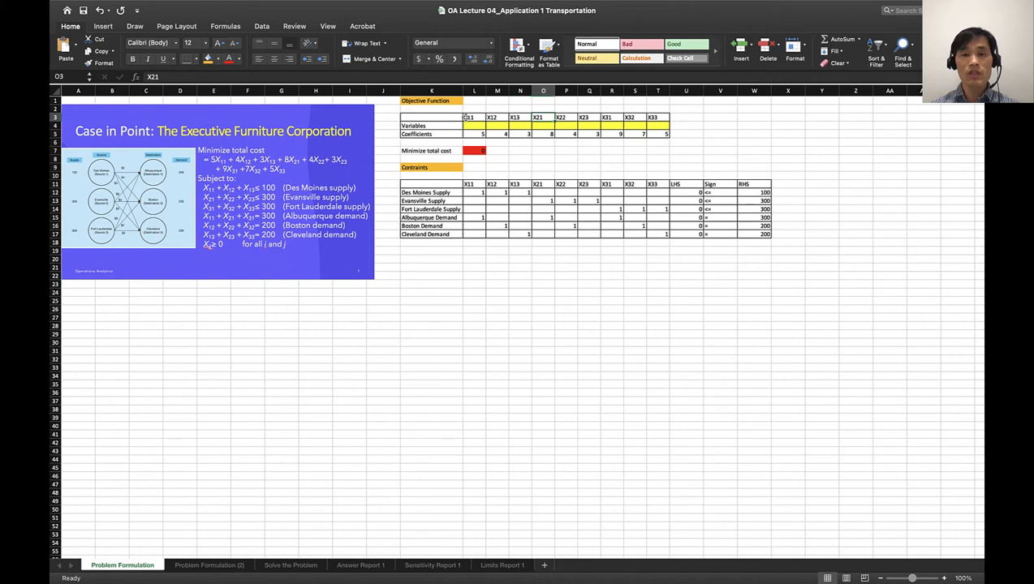
{"action": "key", "text": "Right"}
{"action": "key", "text": "Right"}
{"action": "key", "text": "Right"}
{"action": "key", "text": "Right"}
{"action": "key", "text": "Right"}
{"action": "key", "text": "Right"}
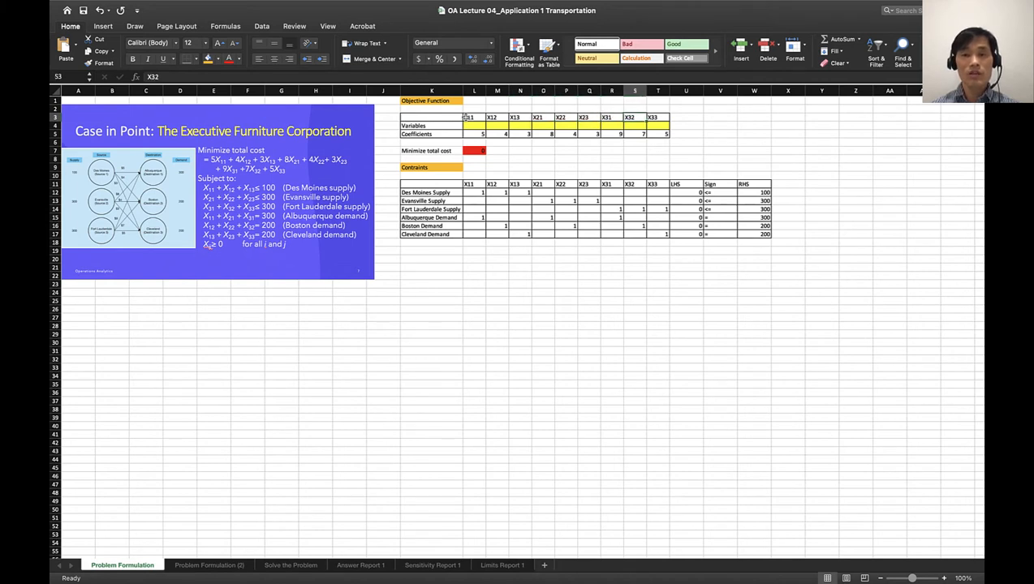
{"action": "key", "text": "Left"}
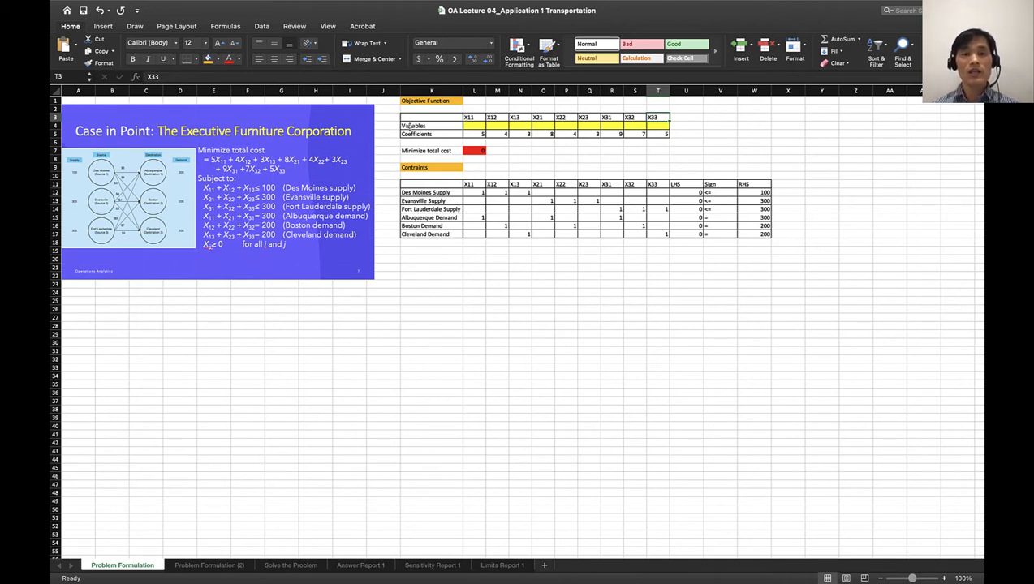
{"action": "left_click", "coordinate": [411, 126]}
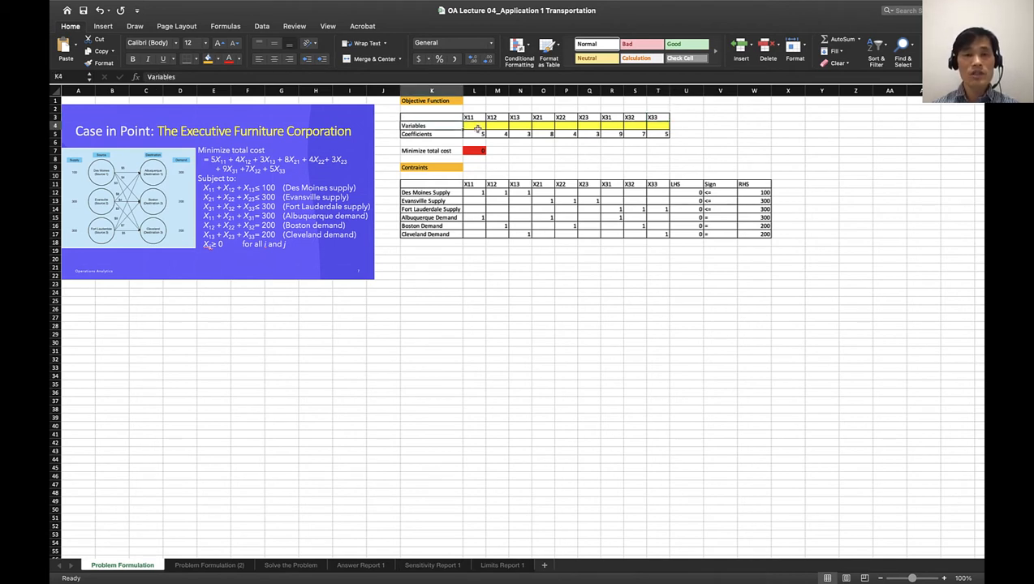
{"action": "left_click_drag", "start_coordinate": [478, 129], "coordinate": [649, 125]}
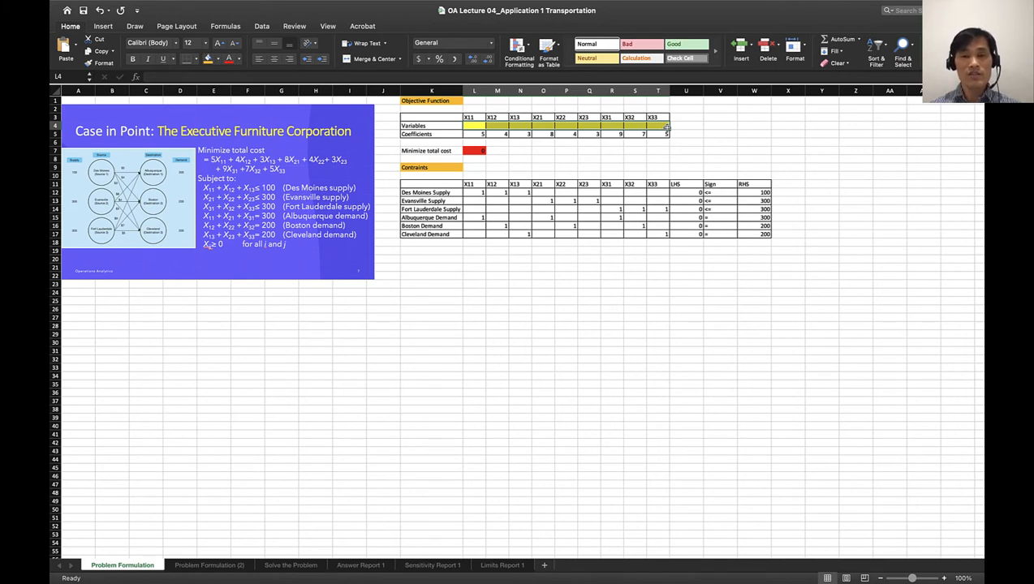
Examine the objective function's coefficients in L5:T5 against the total cost equation on the slide
{"action": "left_click", "coordinate": [438, 134]}
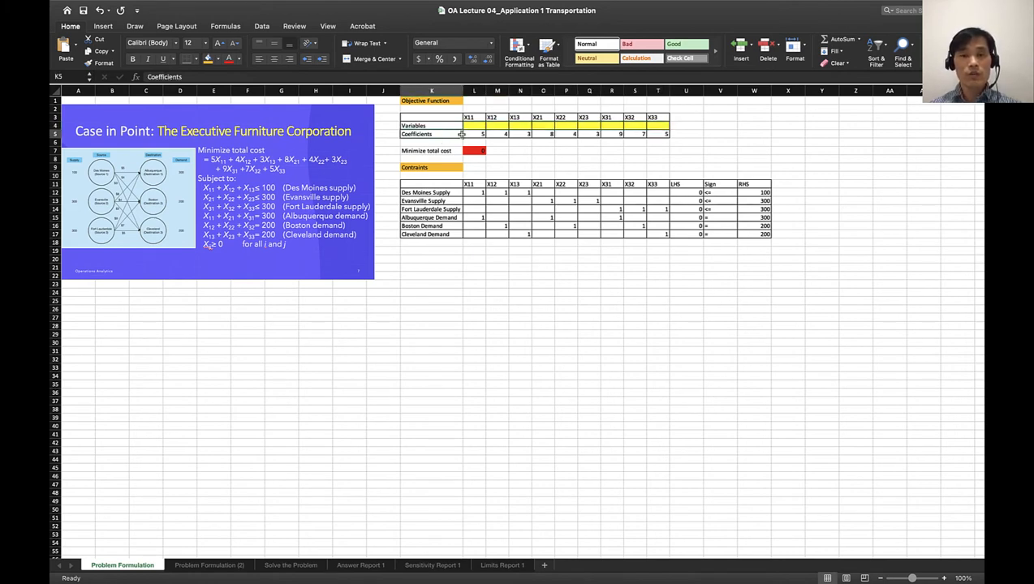
{"action": "left_click", "coordinate": [478, 132]}
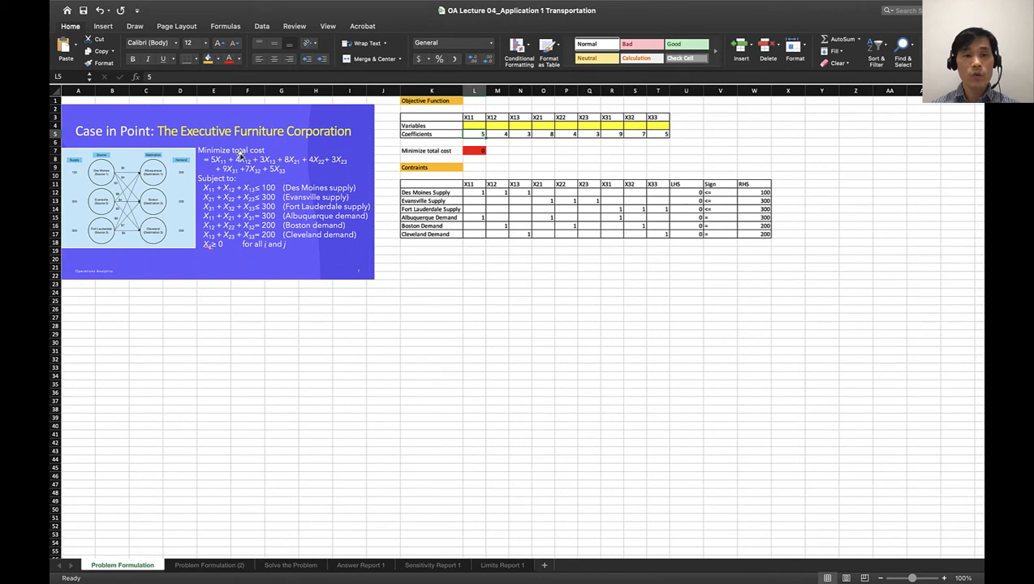
{"action": "left_click", "coordinate": [474, 119]}
{"action": "left_click_drag", "start_coordinate": [474, 119], "coordinate": [636, 125]}
{"action": "left_click", "coordinate": [482, 136]}
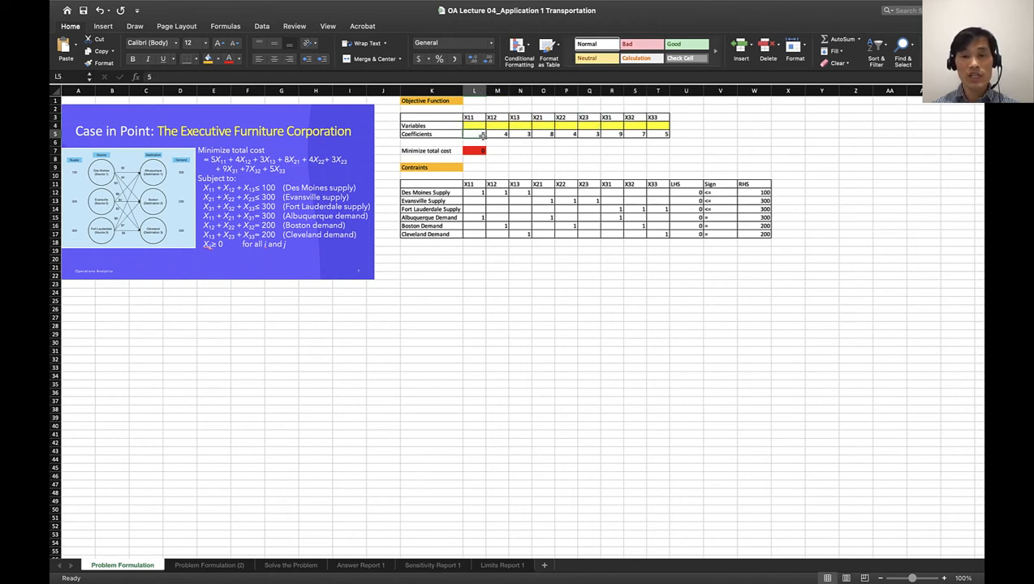
{"action": "left_click_drag", "start_coordinate": [481, 135], "coordinate": [653, 134]}
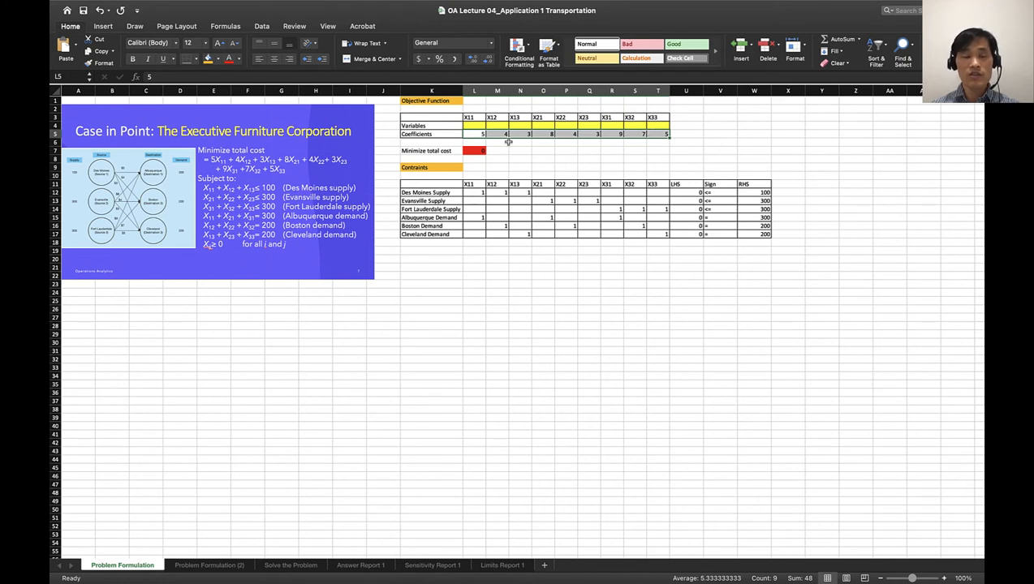
{"action": "left_click", "coordinate": [456, 293]}
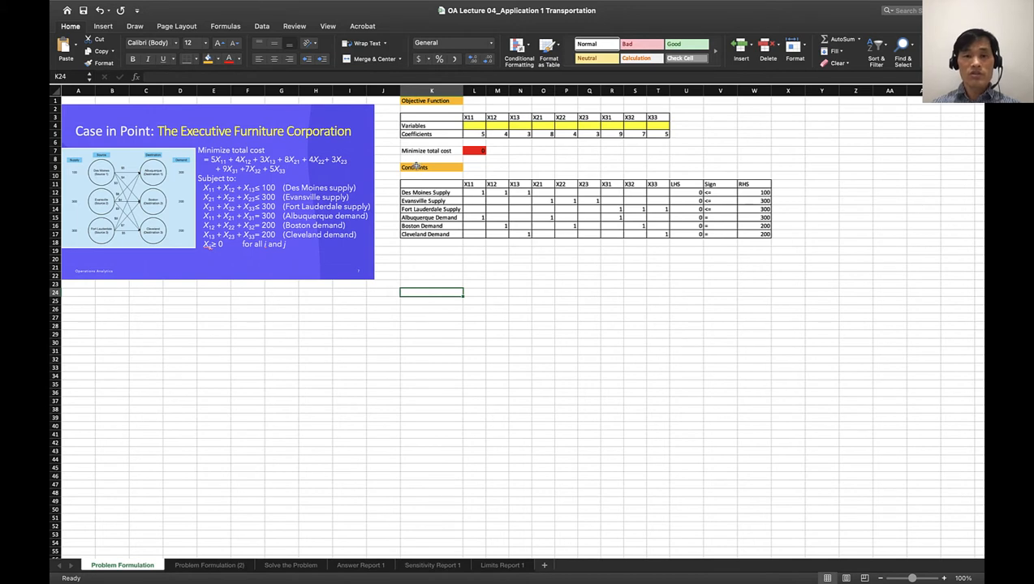
Examine the constraints table's variable headings, its LHS, Sign and RHS columns, and the Des Moines Supply row
{"action": "left_click", "coordinate": [415, 167]}
{"action": "left_click", "coordinate": [467, 186]}
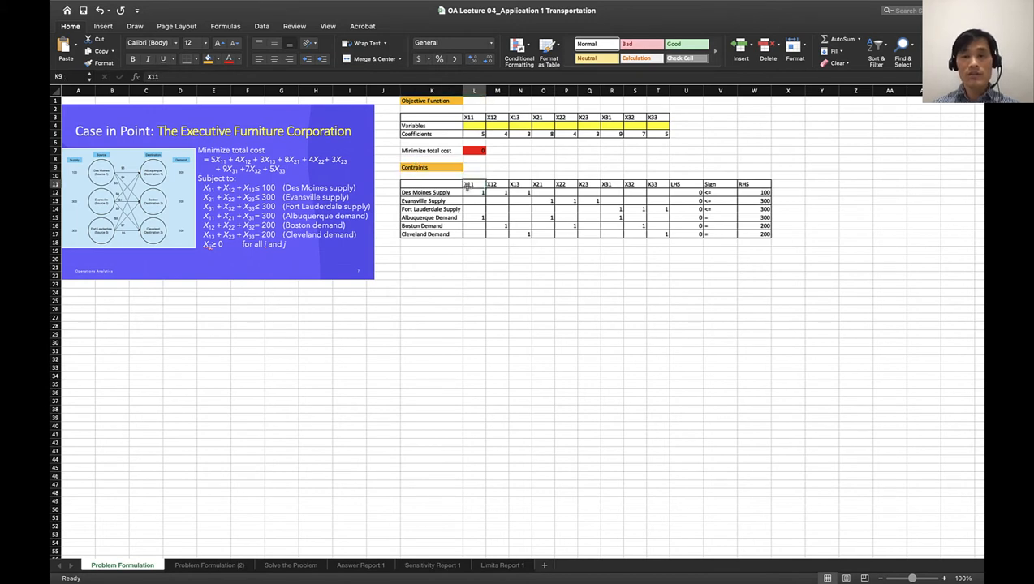
{"action": "left_click_drag", "start_coordinate": [467, 186], "coordinate": [652, 185]}
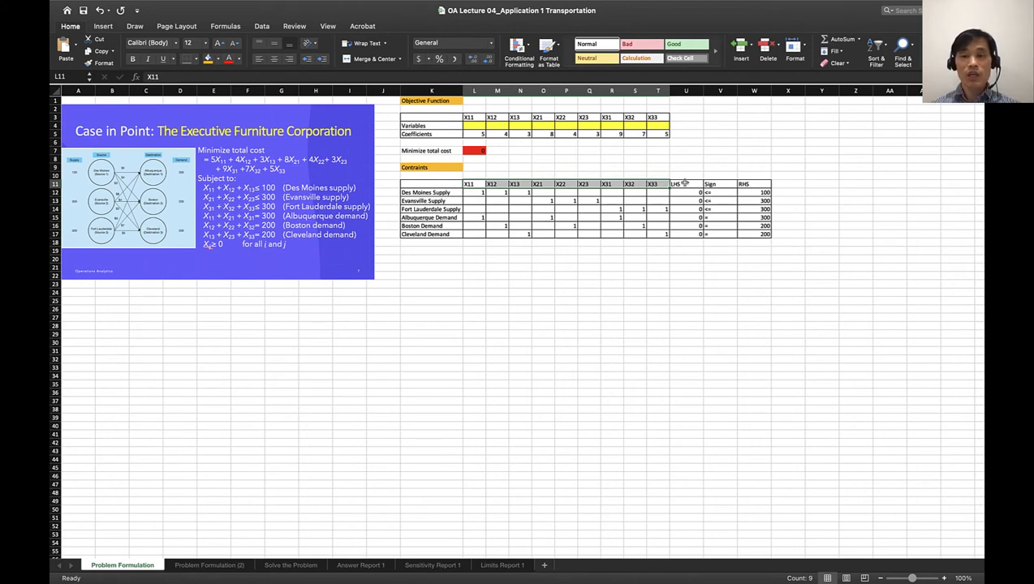
{"action": "left_click", "coordinate": [681, 185]}
{"action": "left_click_drag", "start_coordinate": [682, 185], "coordinate": [748, 184]}
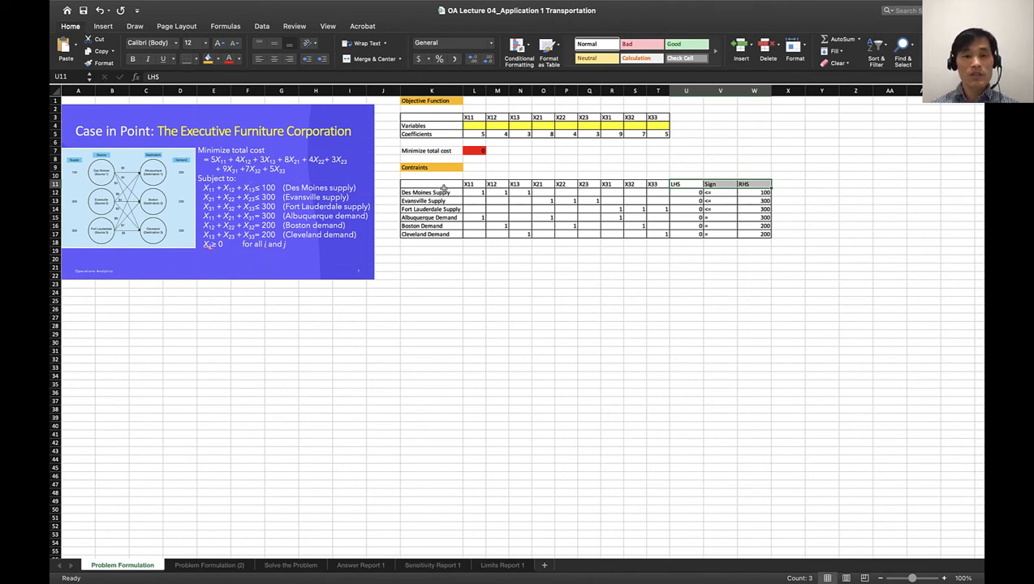
{"action": "left_click", "coordinate": [444, 191]}
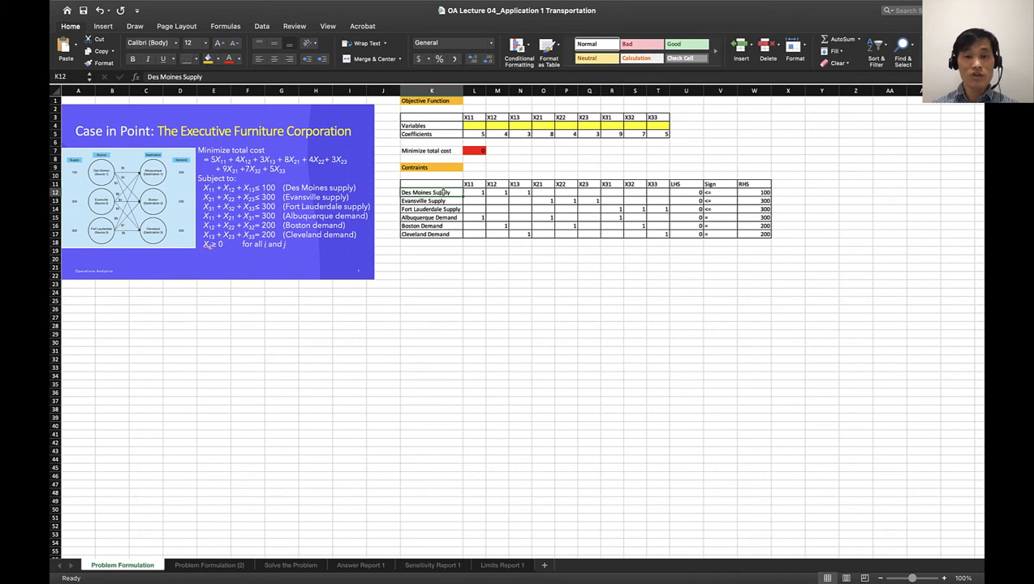
{"action": "left_click", "coordinate": [442, 268]}
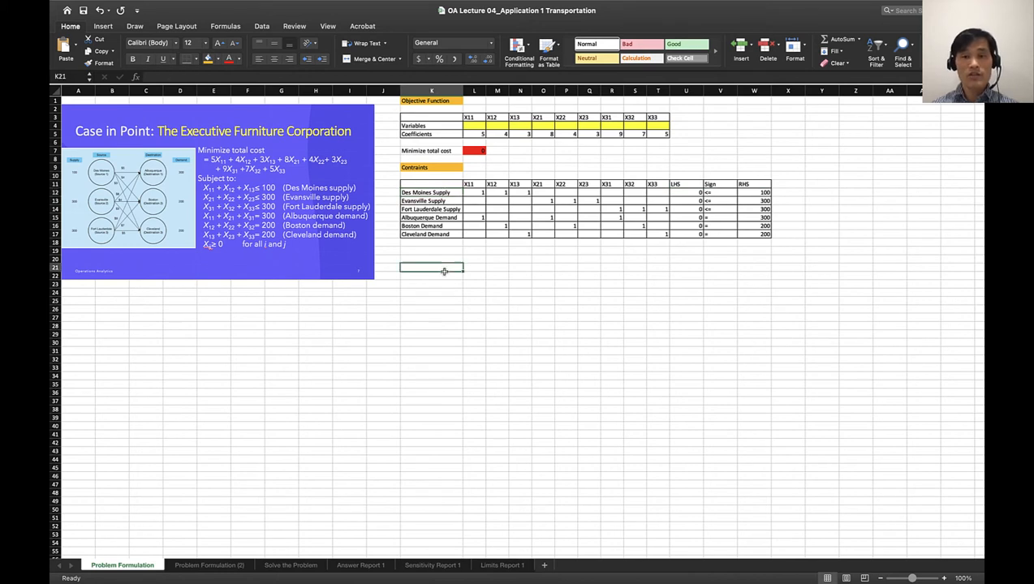
{"action": "left_click", "coordinate": [420, 192]}
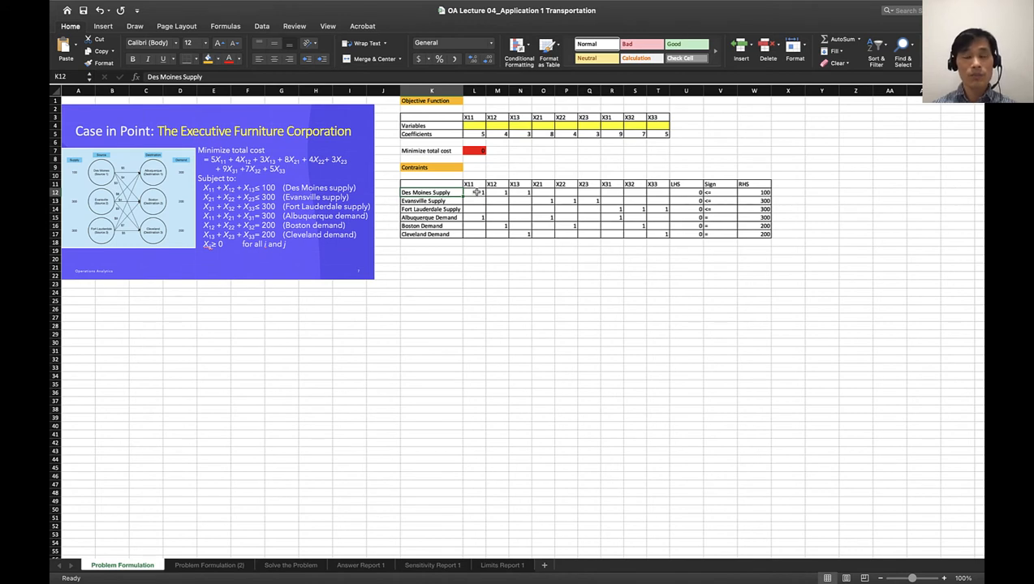
{"action": "left_click", "coordinate": [477, 192]}
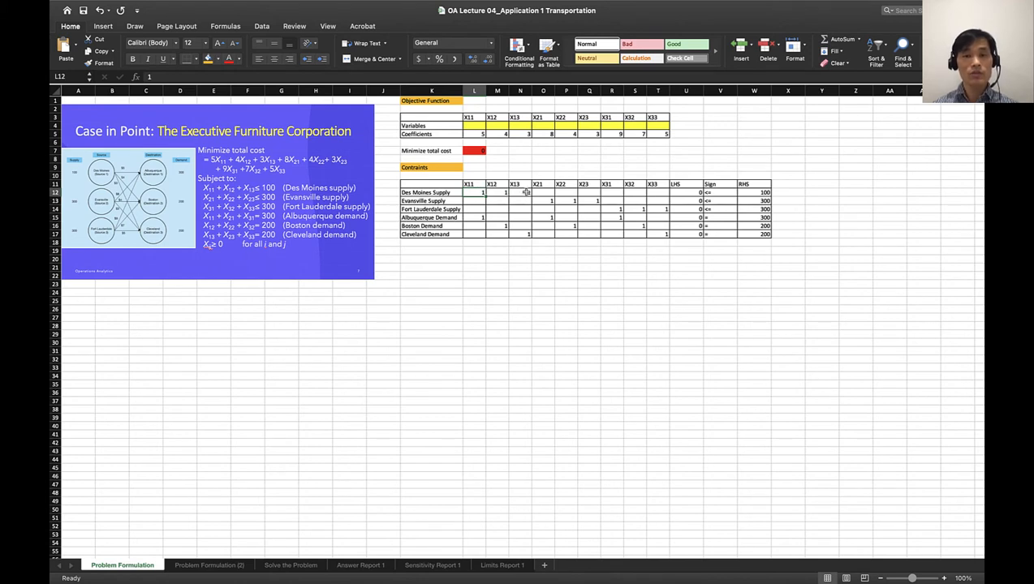
Check the Des Moines Supply LHS formula in U12, and re-enter it as =SUMPRODUCT(L12:T12,L4:T4)
{"action": "left_click", "coordinate": [688, 192]}
{"action": "double_click", "coordinate": [687, 192]}
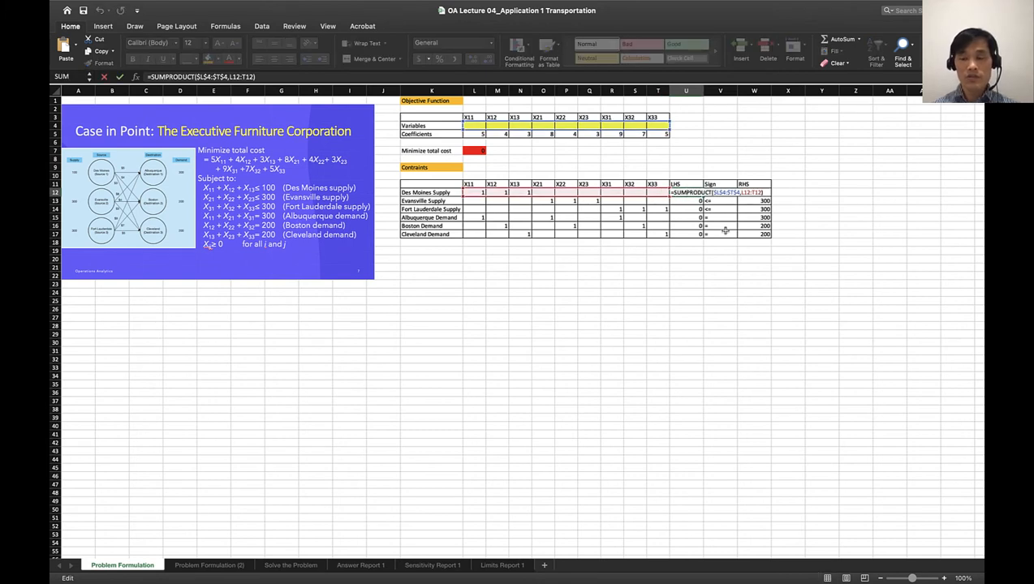
{"action": "key", "text": "Escape"}
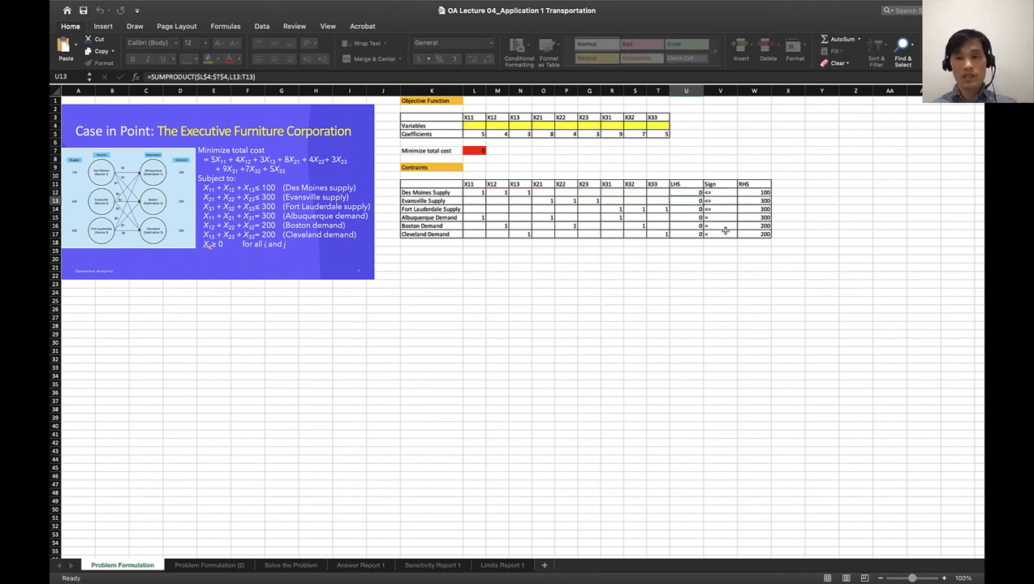
{"action": "type", "text": "="}
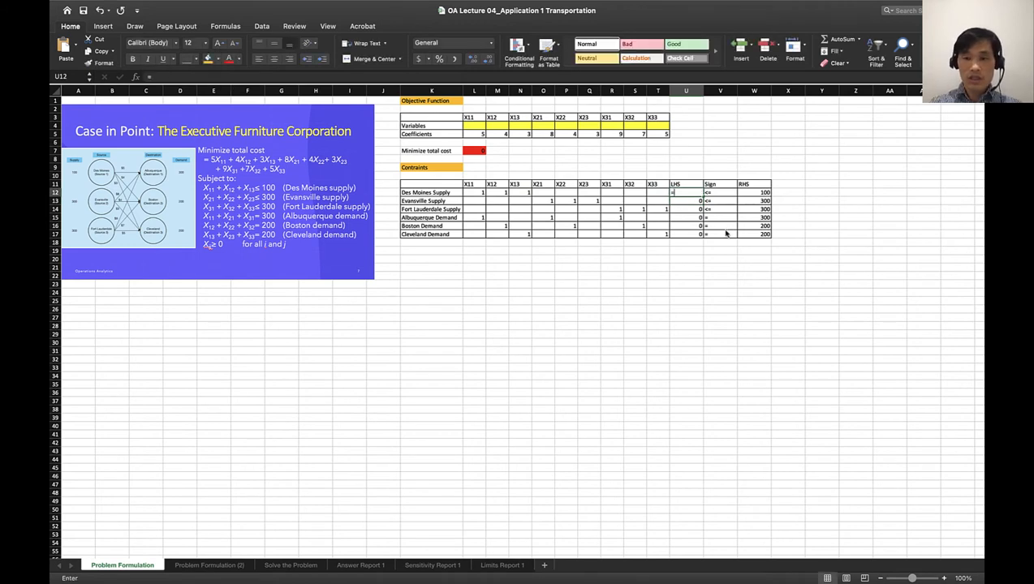
{"action": "type", "text": "sumproduct"}
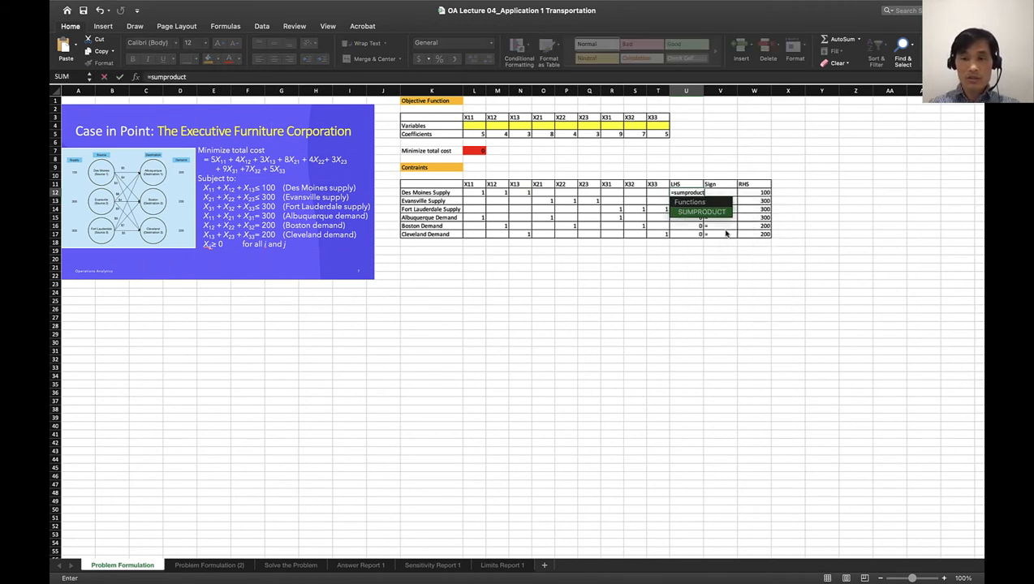
{"action": "type", "text": "("}
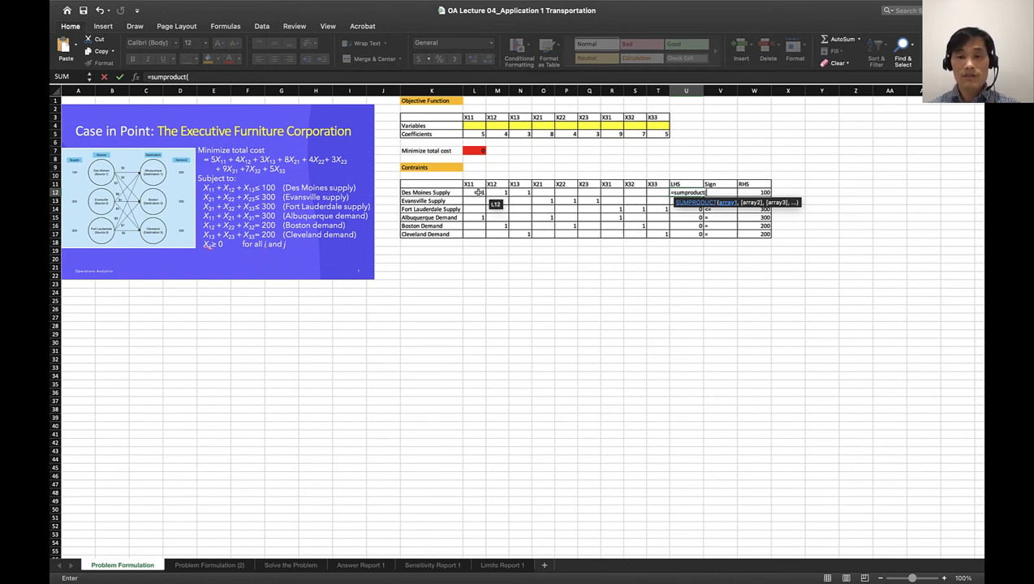
{"action": "left_click_drag", "start_coordinate": [474, 192], "coordinate": [664, 192]}
{"action": "type", "text": ","}
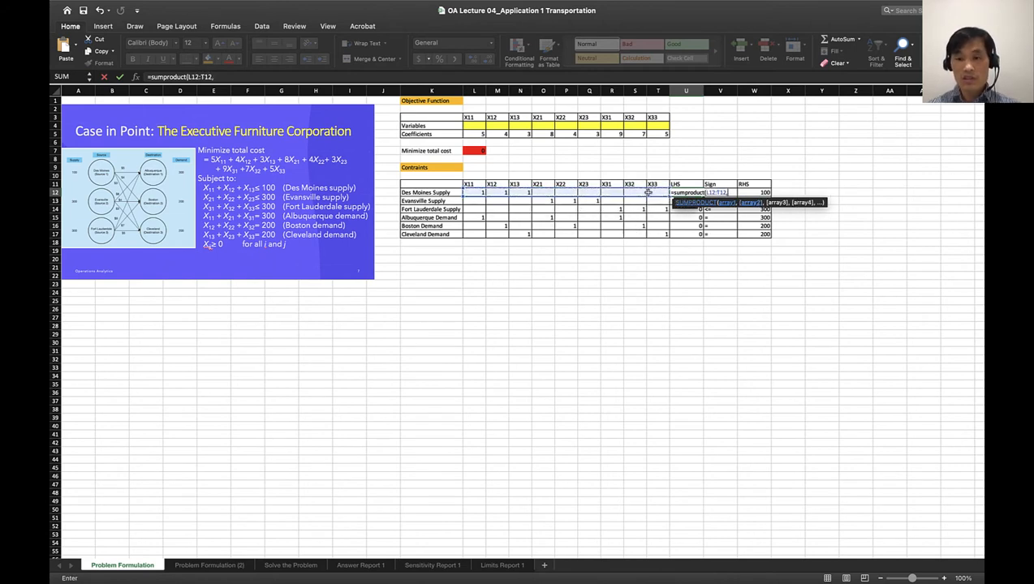
{"action": "left_click_drag", "start_coordinate": [472, 125], "coordinate": [652, 123]}
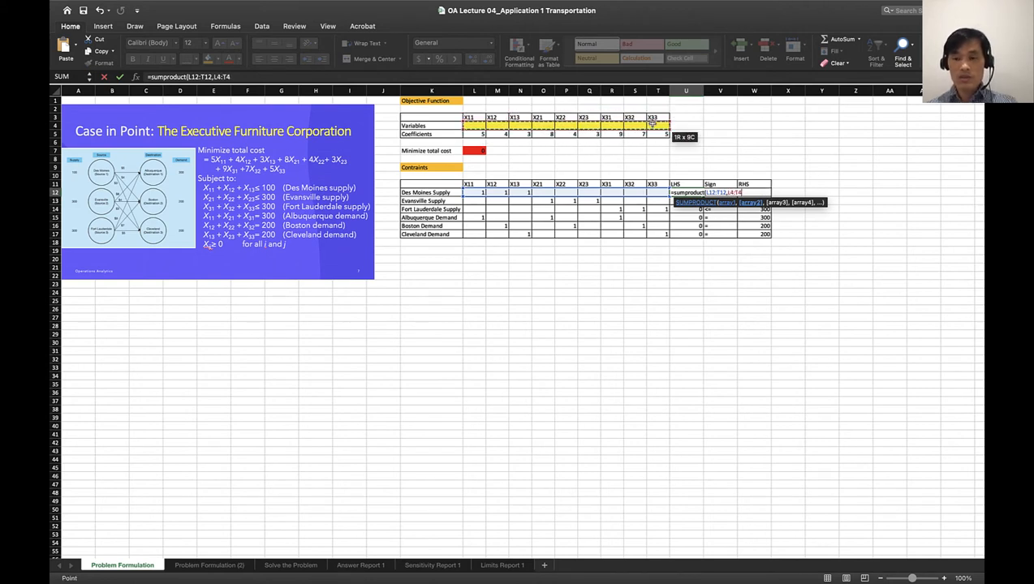
{"action": "type", "text": ")"}
{"action": "key", "text": "Return"}
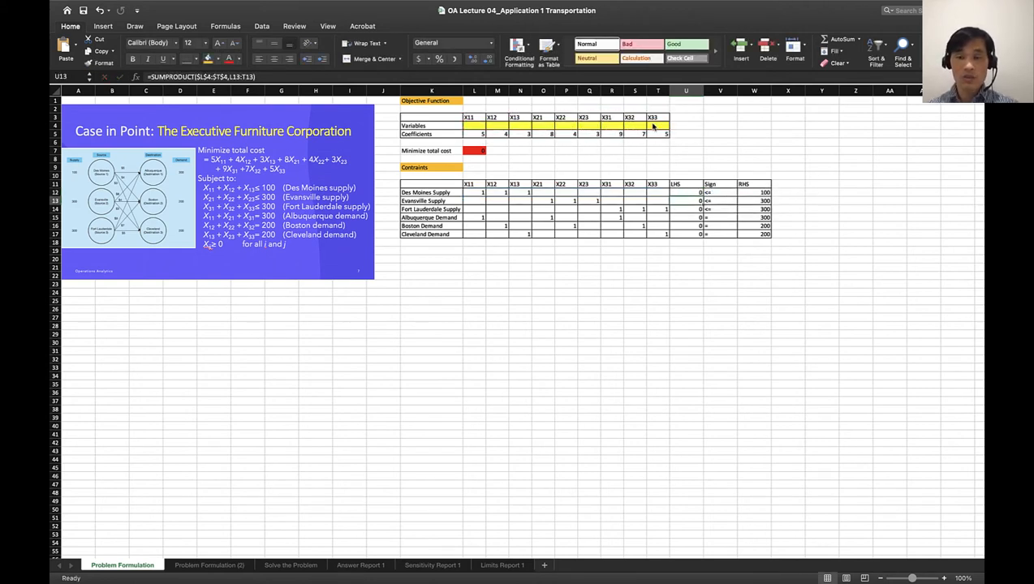
Make the variables range in the U12 formula absolute, giving =SUMPRODUCT(L12:T12,$L$4:$T$4)
{"action": "left_click", "coordinate": [692, 192]}
{"action": "double_click", "coordinate": [692, 192]}
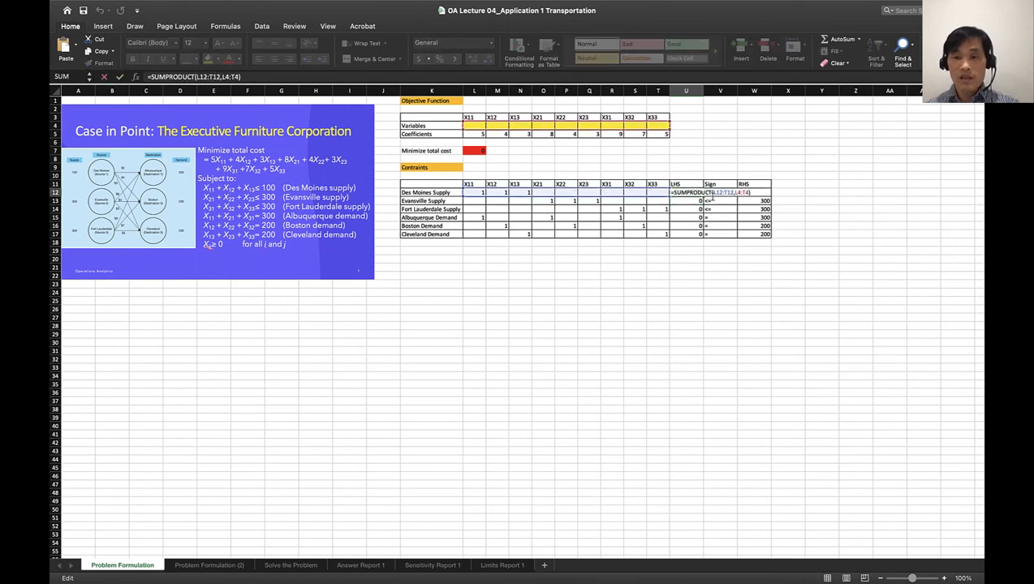
{"action": "left_click", "coordinate": [735, 193]}
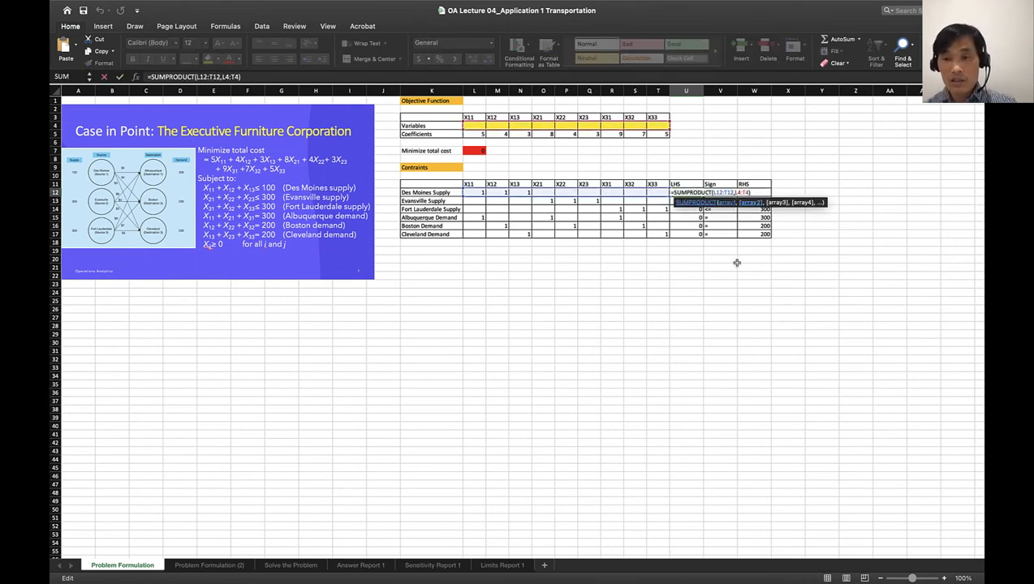
{"action": "type", "text": "$"}
{"action": "key", "text": "Right"}
{"action": "type", "text": "$"}
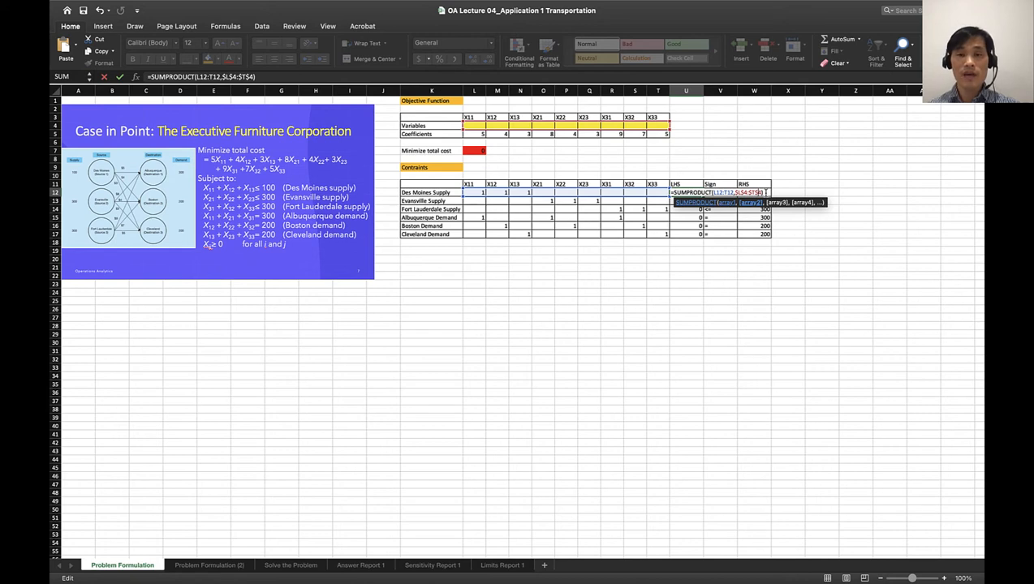
{"action": "key", "text": "Return"}
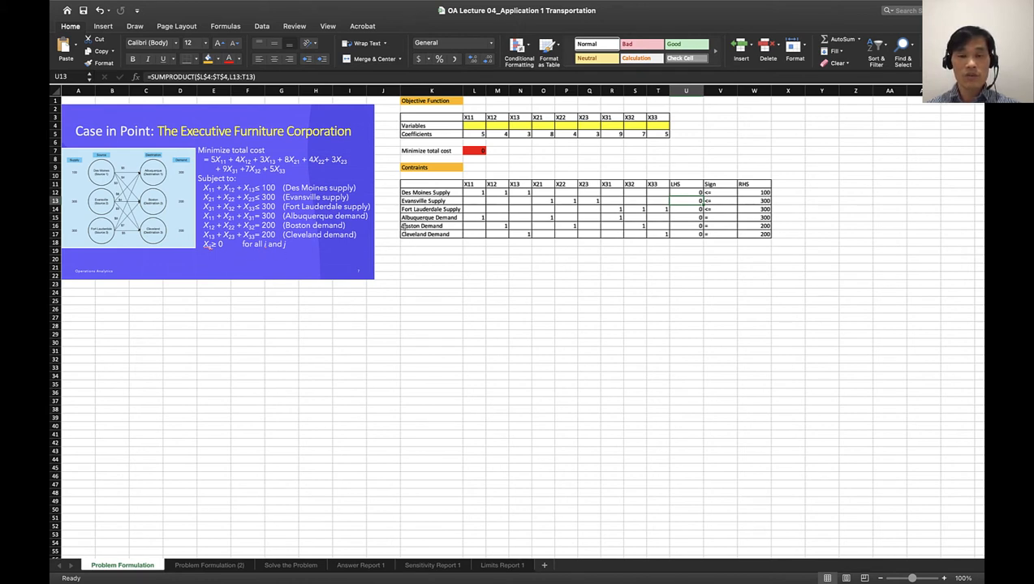
Copy the Des Moines Supply LHS formula from U12 down to U17, and check the copied formulas in the rows below
{"action": "left_click", "coordinate": [685, 191]}
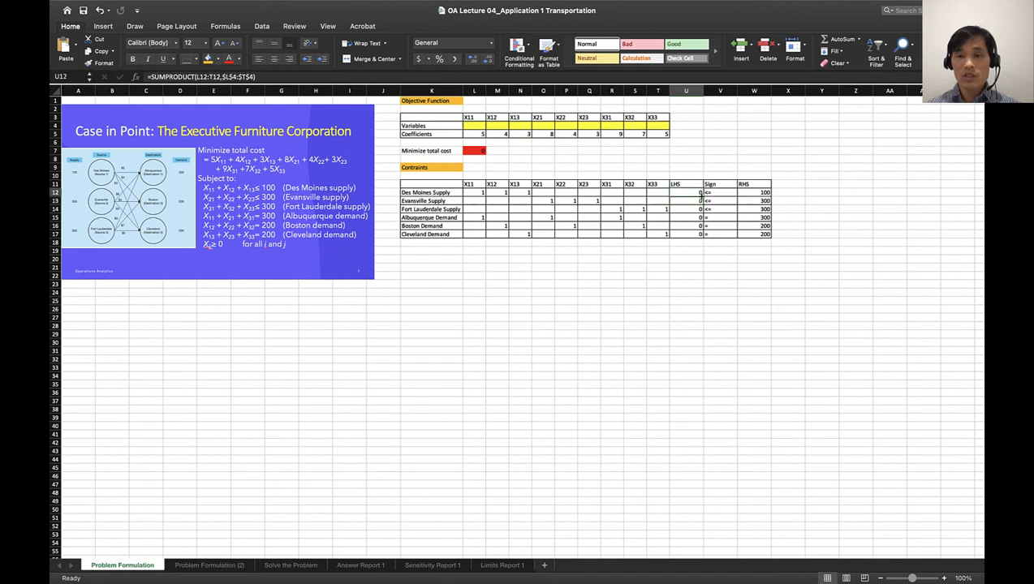
{"action": "left_click_drag", "start_coordinate": [703, 198], "coordinate": [703, 235]}
{"action": "double_click", "coordinate": [687, 212]}
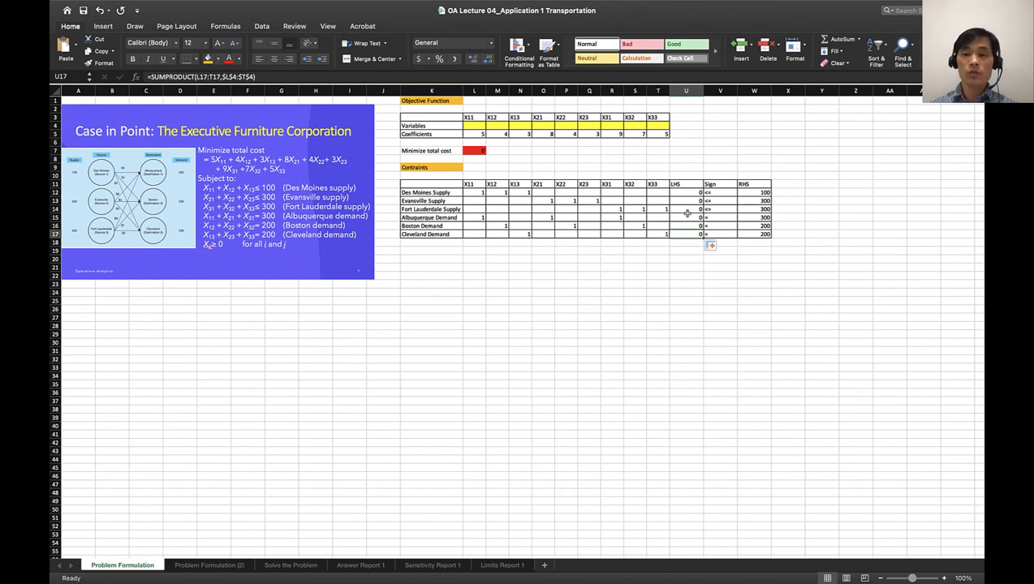
{"action": "double_click", "coordinate": [685, 205]}
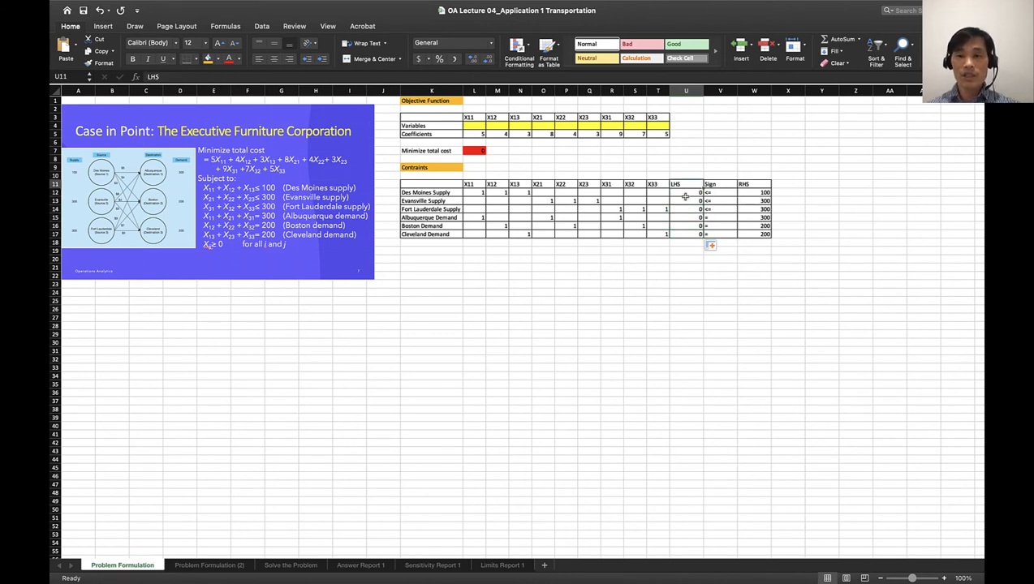
{"action": "double_click", "coordinate": [683, 201]}
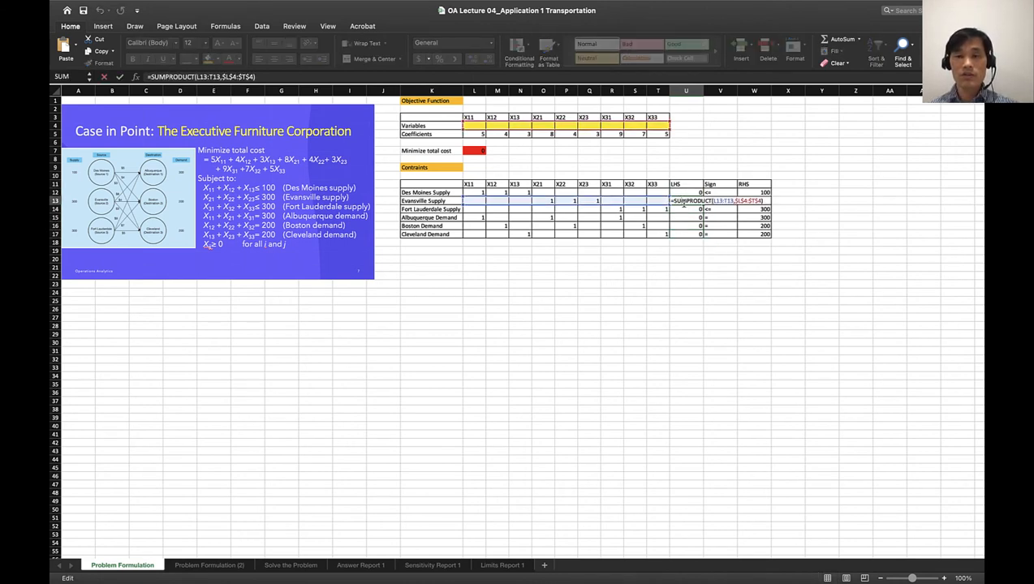
{"action": "key", "text": "Return"}
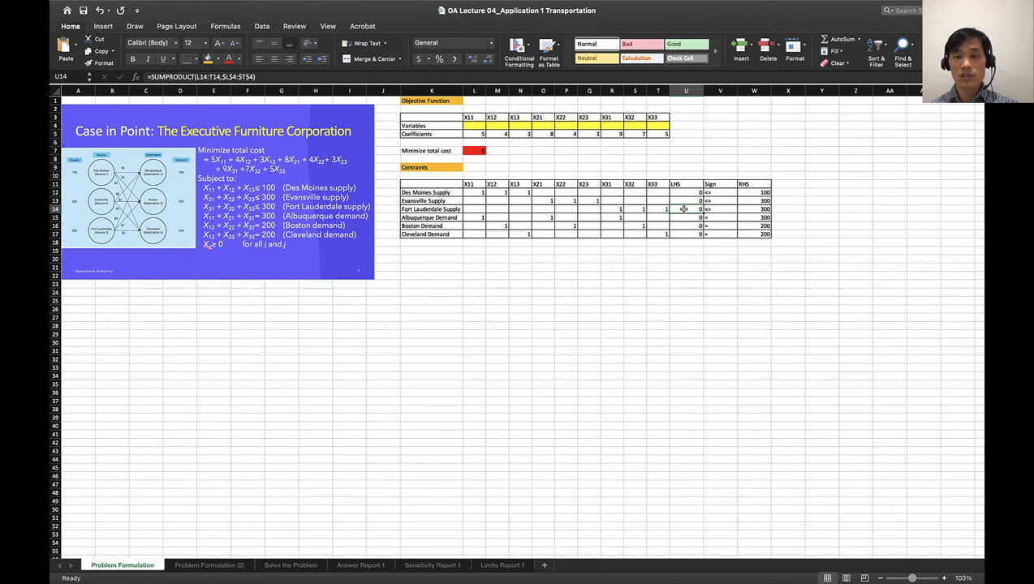
{"action": "double_click", "coordinate": [683, 209]}
{"action": "key", "text": "Return"}
{"action": "double_click", "coordinate": [686, 218]}
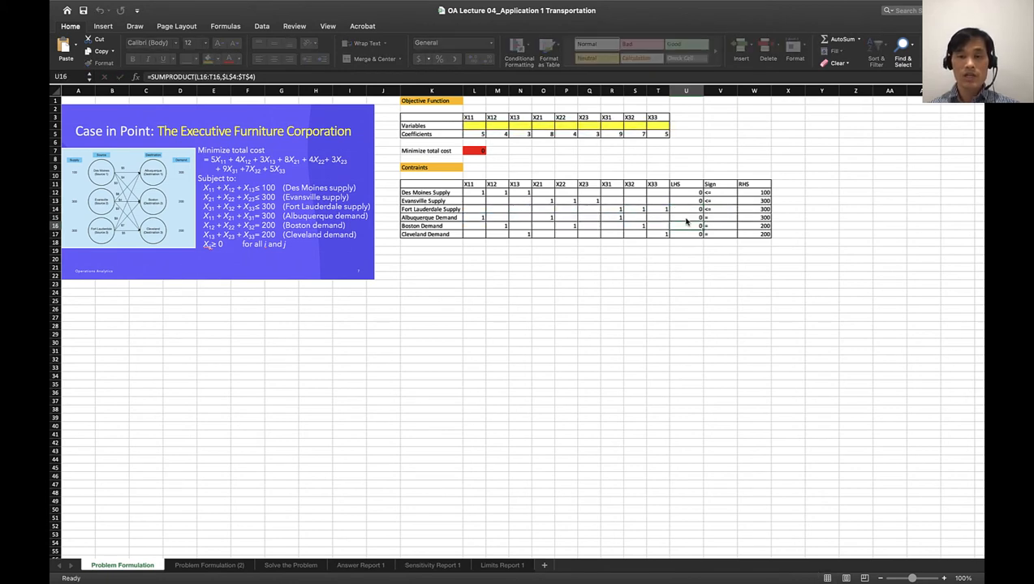
{"action": "key", "text": "Return"}
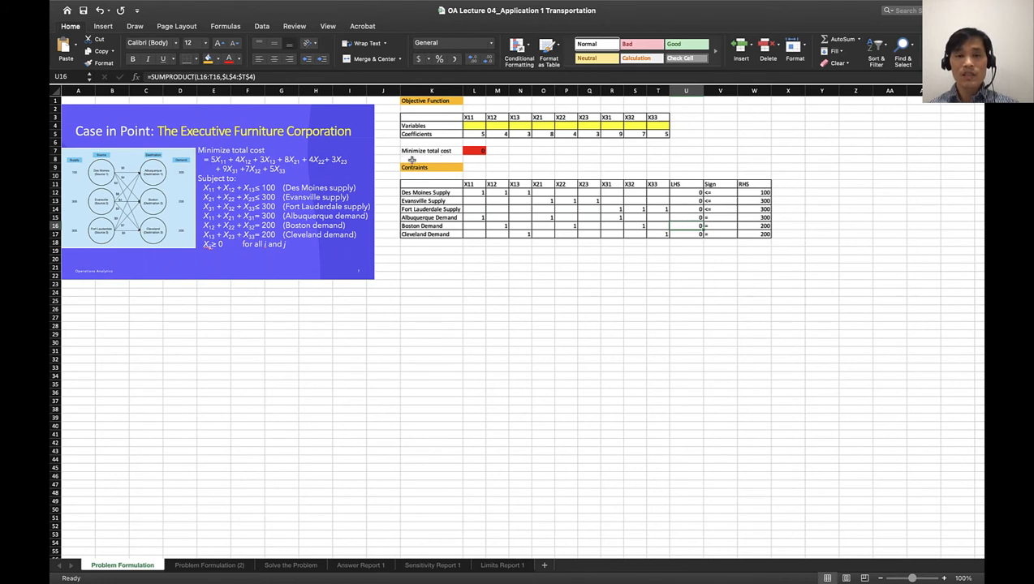
Replace the Minimize total cost formula in L7 with =SUMPRODUCT(L5:T5,L4:T4)
{"action": "left_click", "coordinate": [474, 151]}
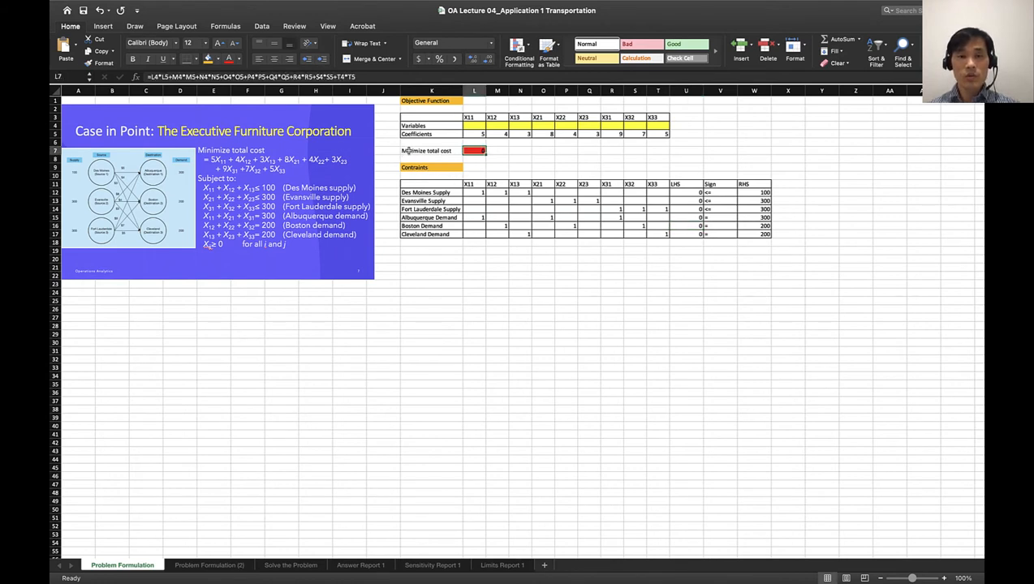
{"action": "double_click", "coordinate": [475, 150]}
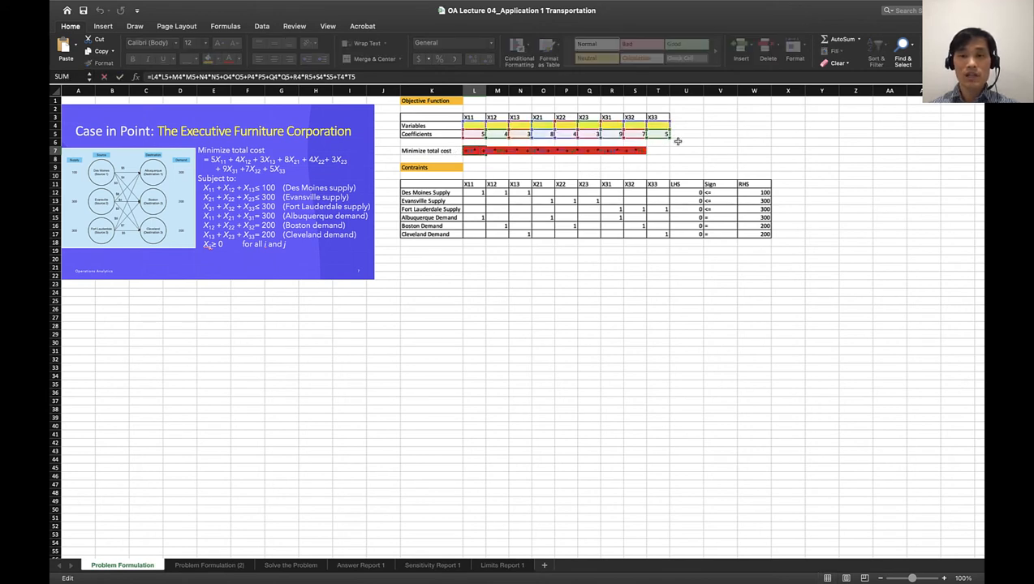
{"action": "left_click_drag", "start_coordinate": [359, 76], "coordinate": [152, 79]}
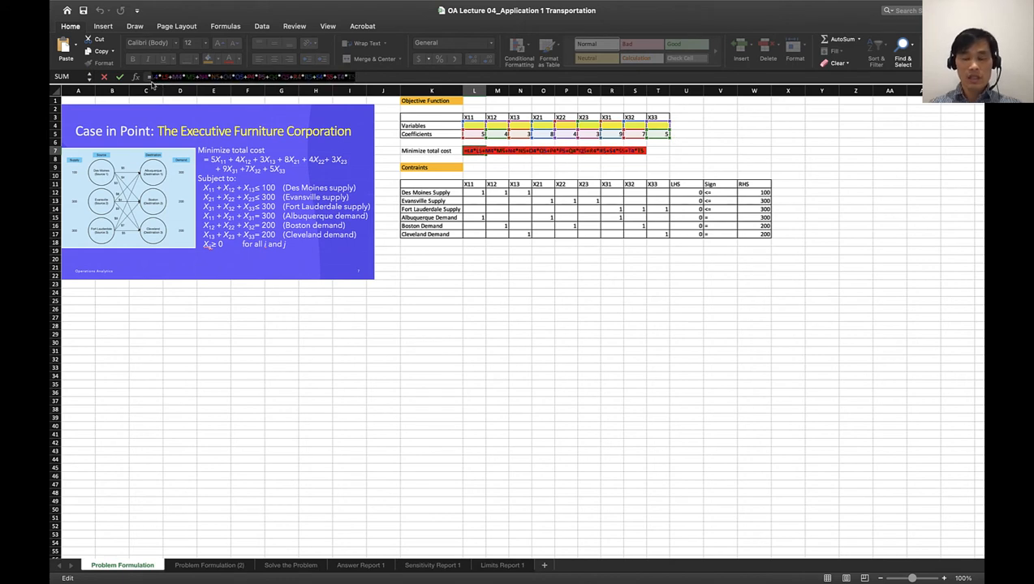
{"action": "key", "text": "BackSpace"}
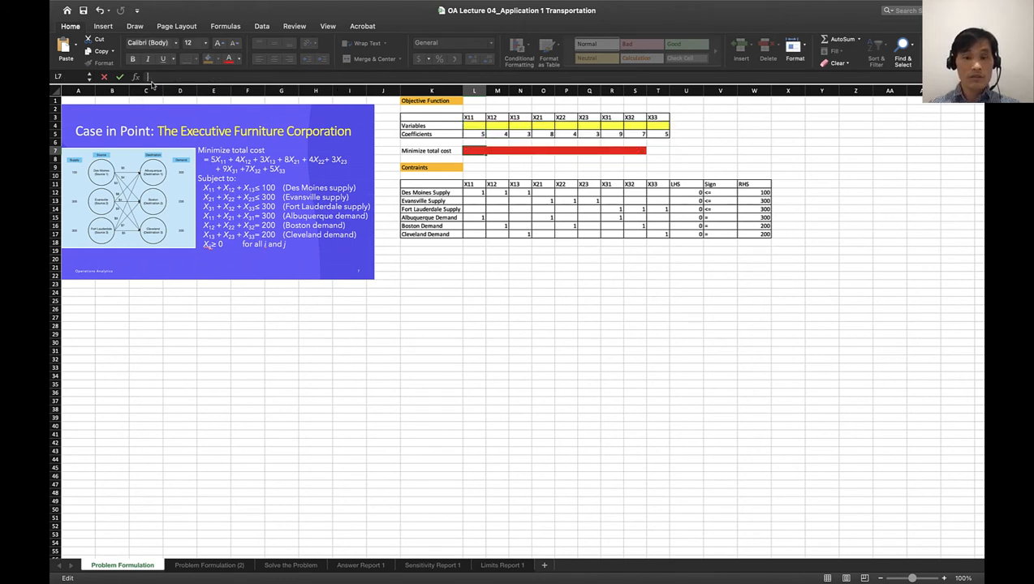
{"action": "type", "text": "sumproduc"}
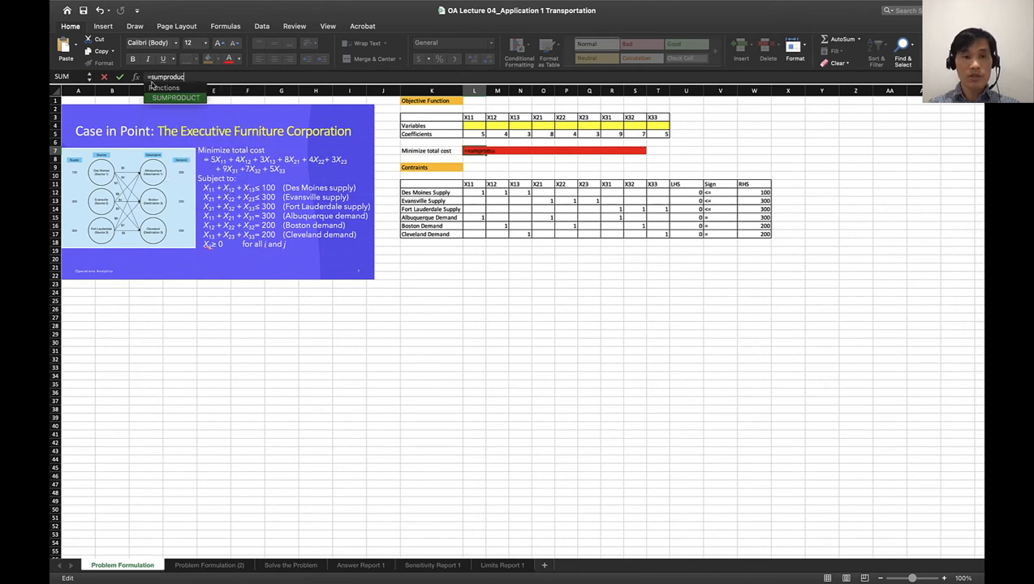
{"action": "type", "text": "t("}
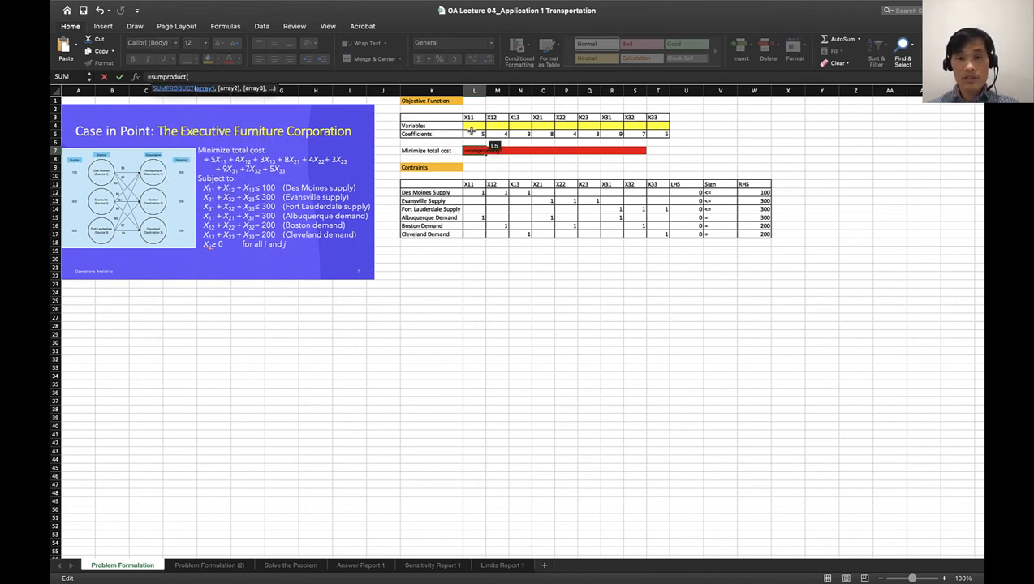
{"action": "left_click_drag", "start_coordinate": [476, 134], "coordinate": [647, 135]}
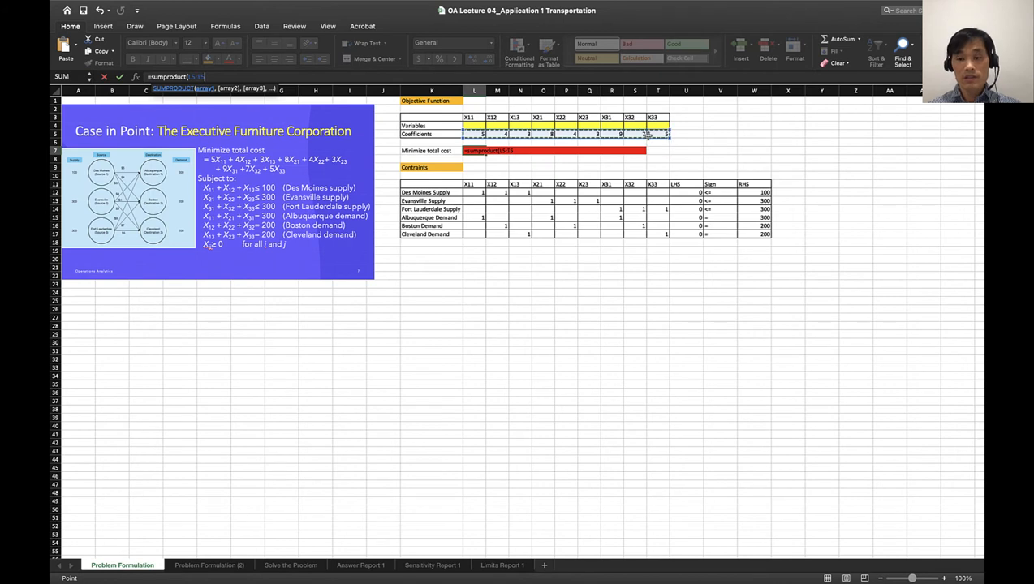
{"action": "type", "text": ","}
{"action": "left_click_drag", "start_coordinate": [476, 125], "coordinate": [654, 128]}
{"action": "key", "text": "Return"}
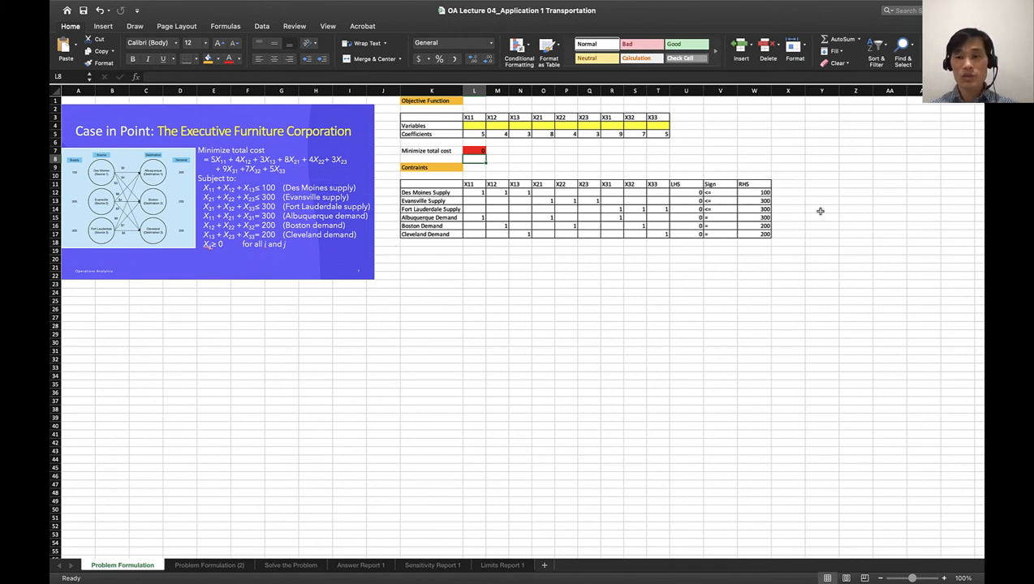
Check the RHS values in W12:W17 and the signs in V12:V17 against the constraints on the slide
{"action": "left_click", "coordinate": [765, 192]}
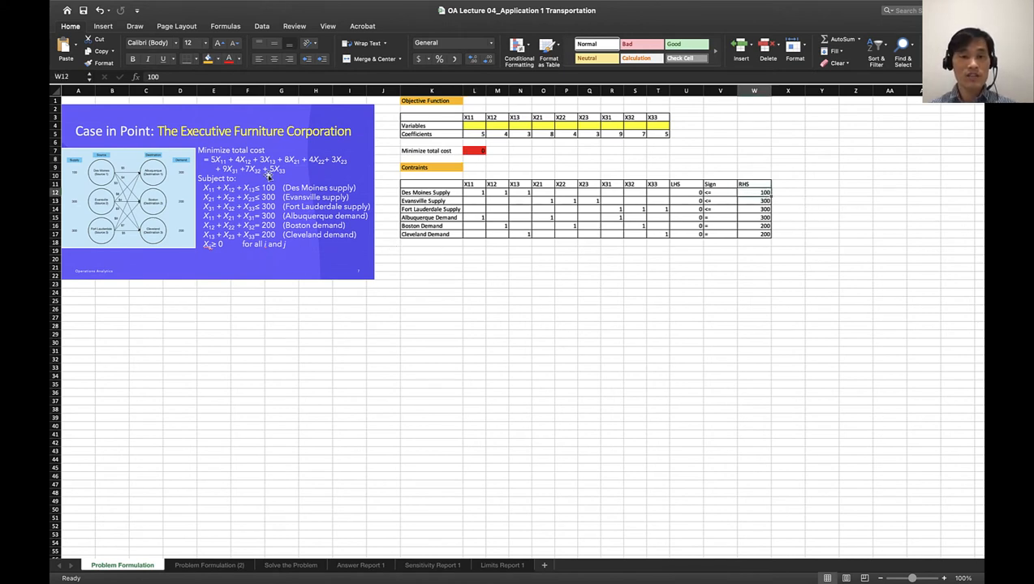
{"action": "key", "text": "Down"}
{"action": "key", "text": "Down"}
{"action": "key", "text": "Down"}
{"action": "key", "text": "Down"}
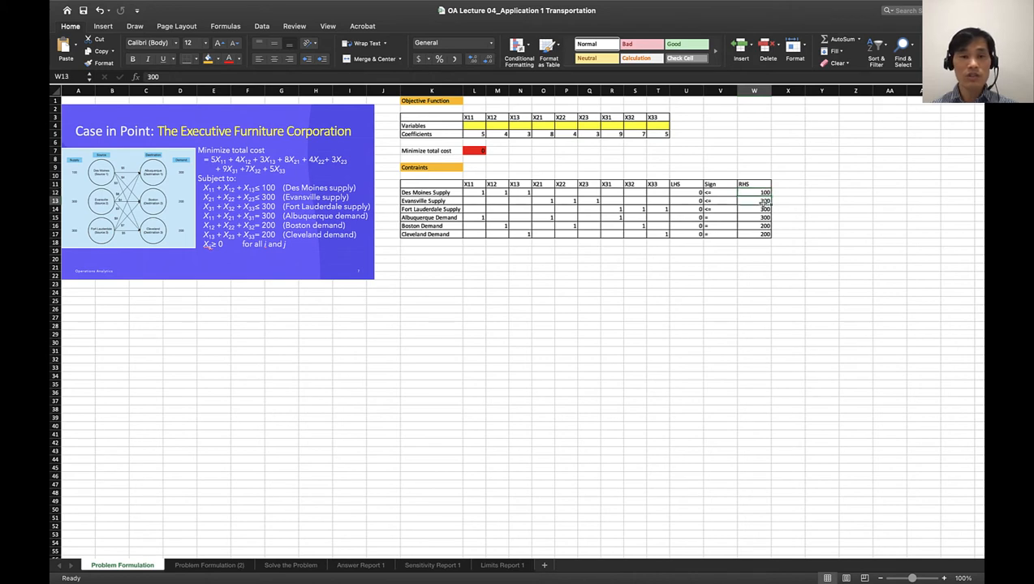
{"action": "key", "text": "Down"}
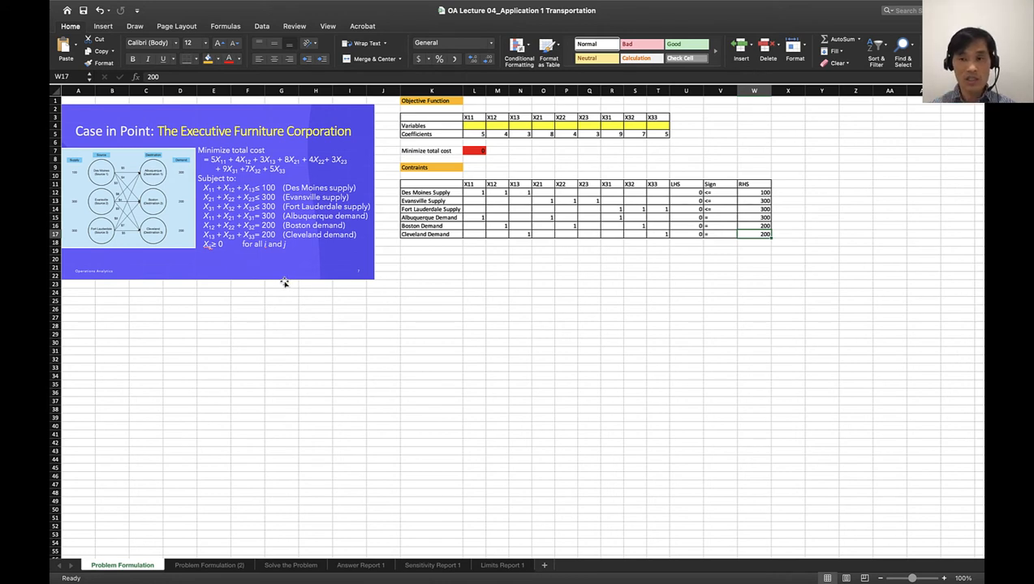
{"action": "left_click", "coordinate": [727, 196]}
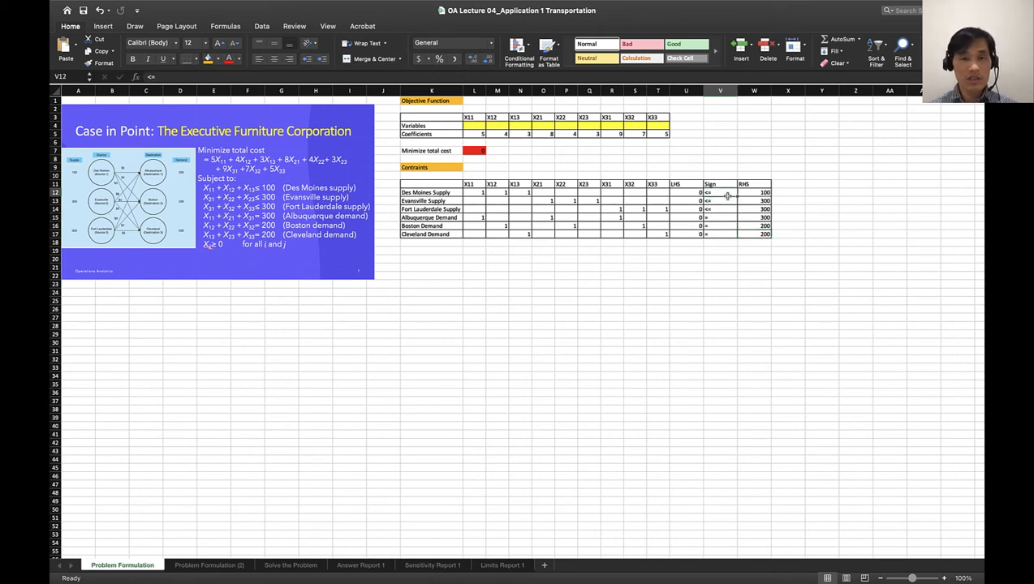
{"action": "key", "text": "Down"}
{"action": "key", "text": "Down"}
{"action": "key", "text": "Down"}
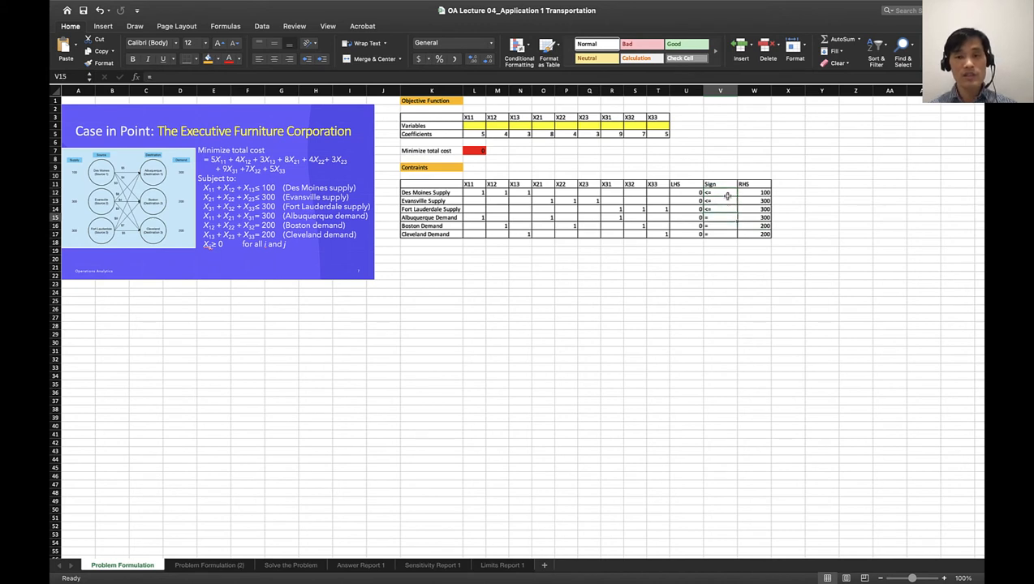
{"action": "key", "text": "Down"}
{"action": "key", "text": "Down"}
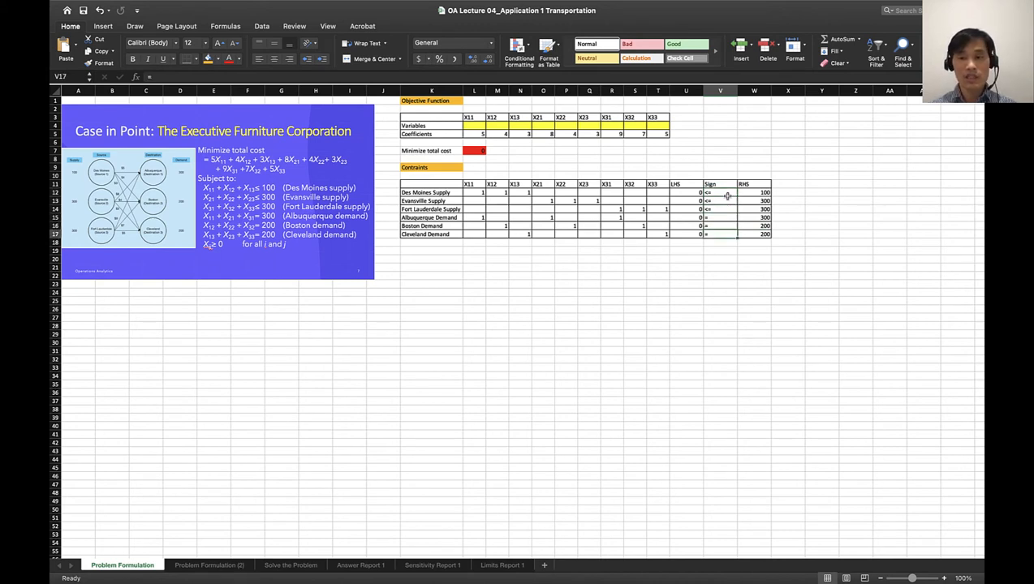
{"action": "left_click", "coordinate": [567, 316]}
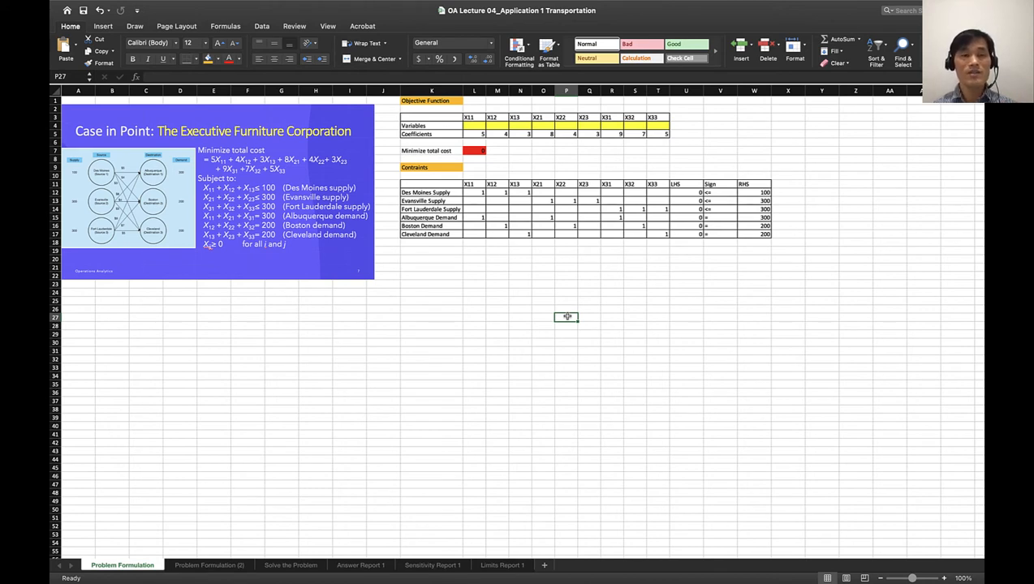
{"action": "left_click", "coordinate": [649, 427]}
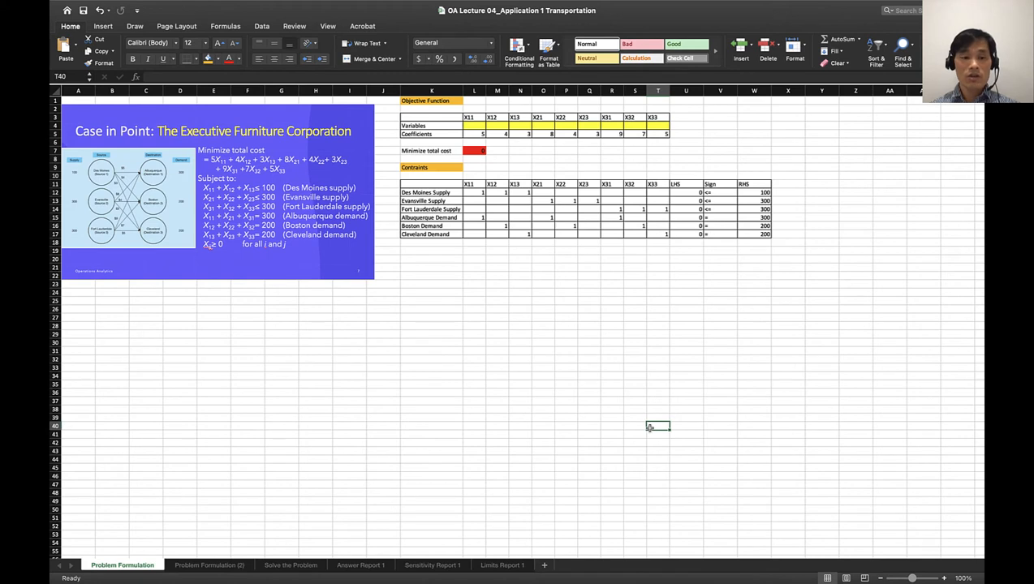
{"action": "left_click", "coordinate": [612, 352]}
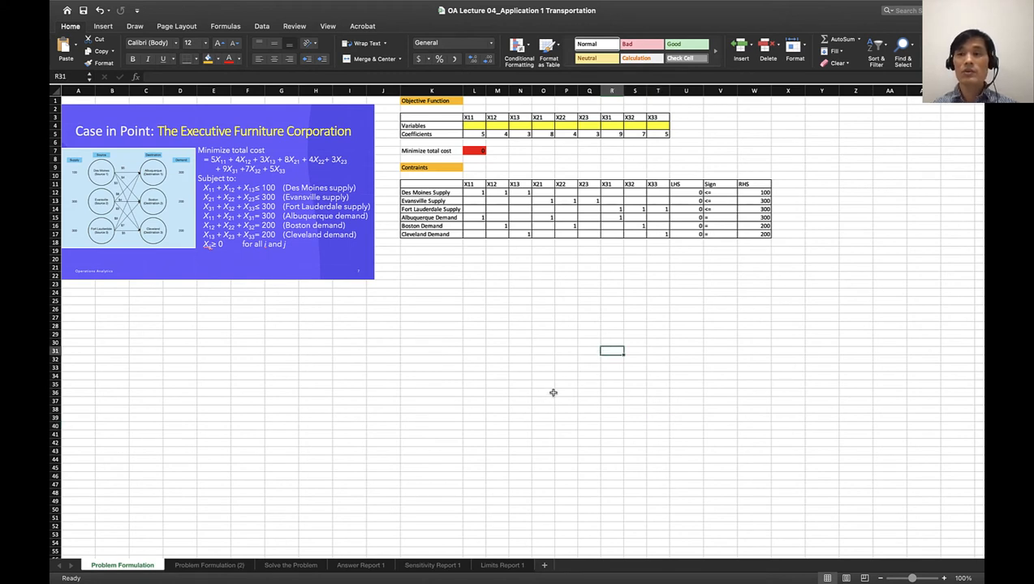
Check in the list of available add-ins that the Solver Add-In is enabled
{"action": "left_click", "coordinate": [261, 27]}
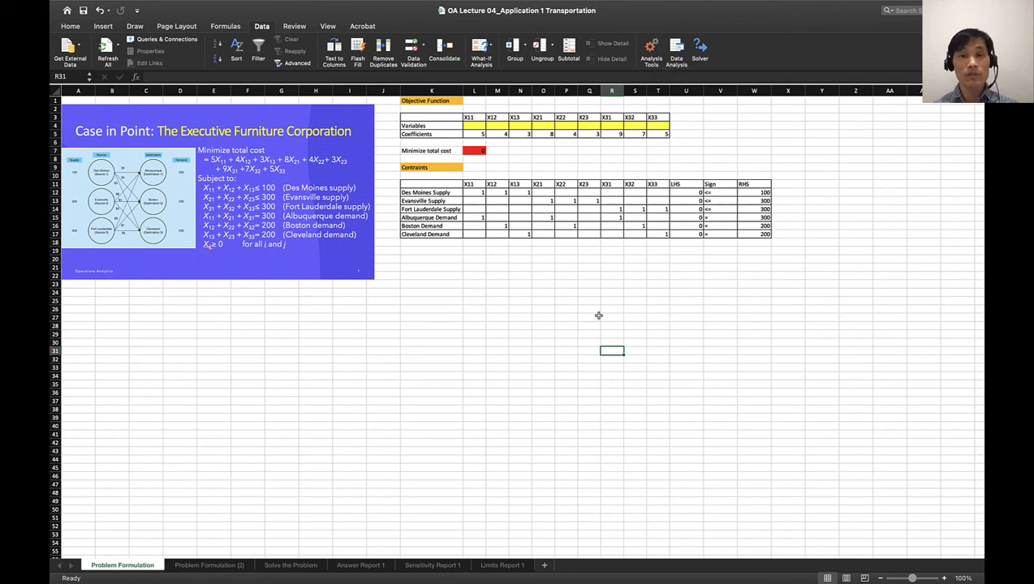
{"action": "left_click", "coordinate": [651, 47]}
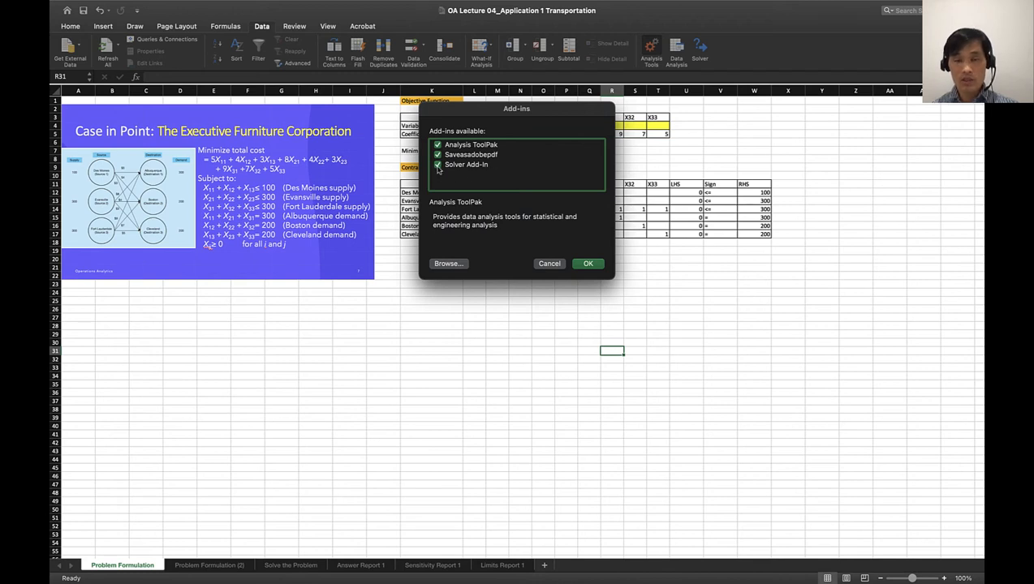
{"action": "left_click", "coordinate": [588, 264]}
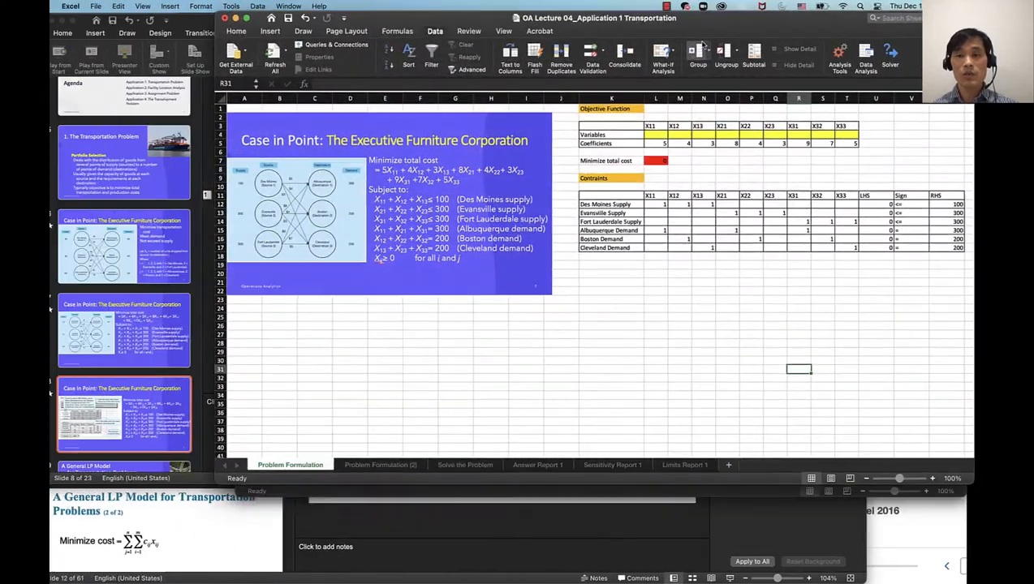
Open Solver, set the objective to the total cost cell L7, and choose Min as the goal
{"action": "left_click", "coordinate": [700, 46]}
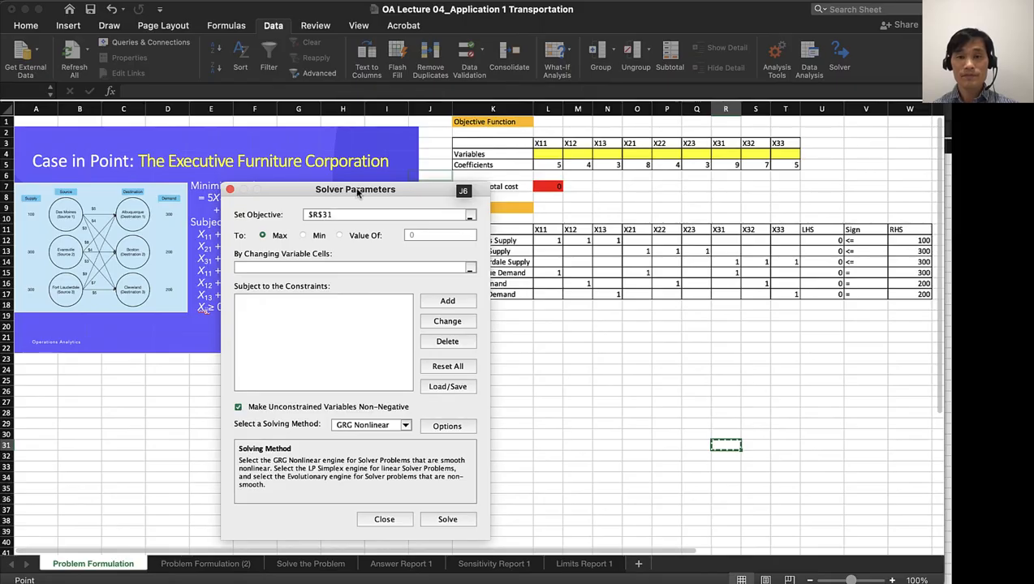
{"action": "left_click_drag", "start_coordinate": [357, 192], "coordinate": [231, 203]}
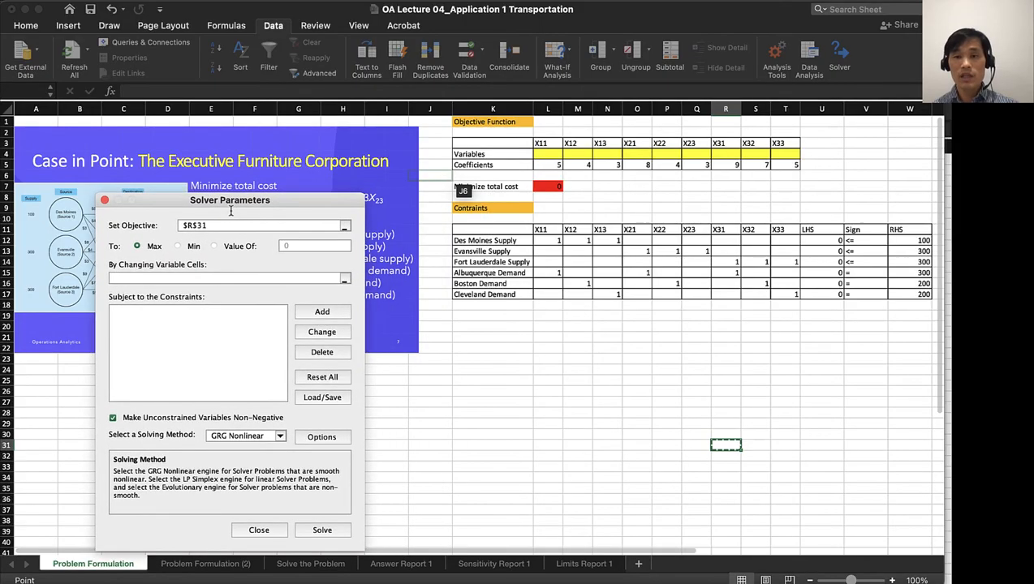
{"action": "key", "text": "BackSpace"}
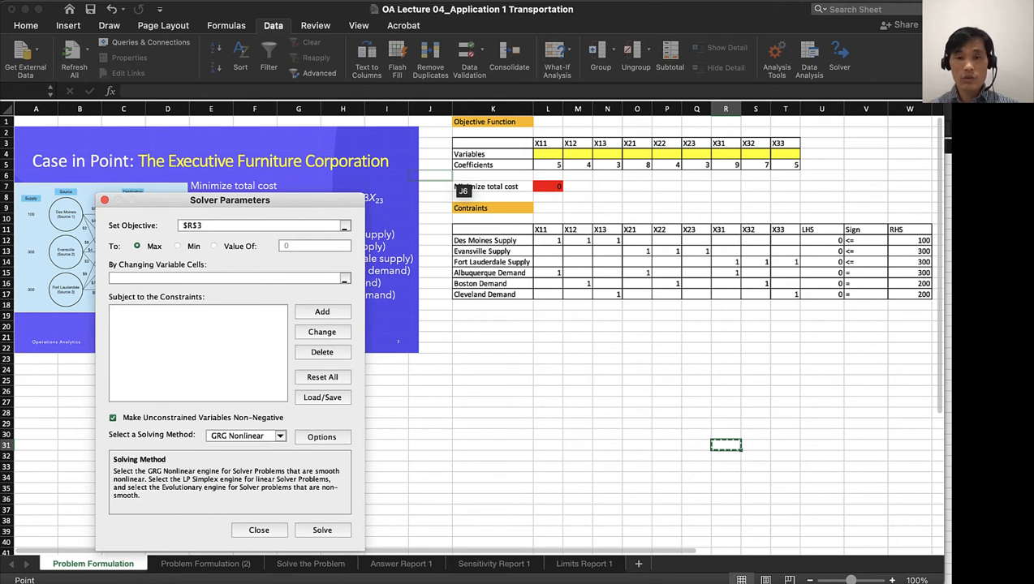
{"action": "key", "text": "BackSpace"}
{"action": "key", "text": "BackSpace"}
{"action": "key", "text": "BackSpace"}
{"action": "key", "text": "BackSpace"}
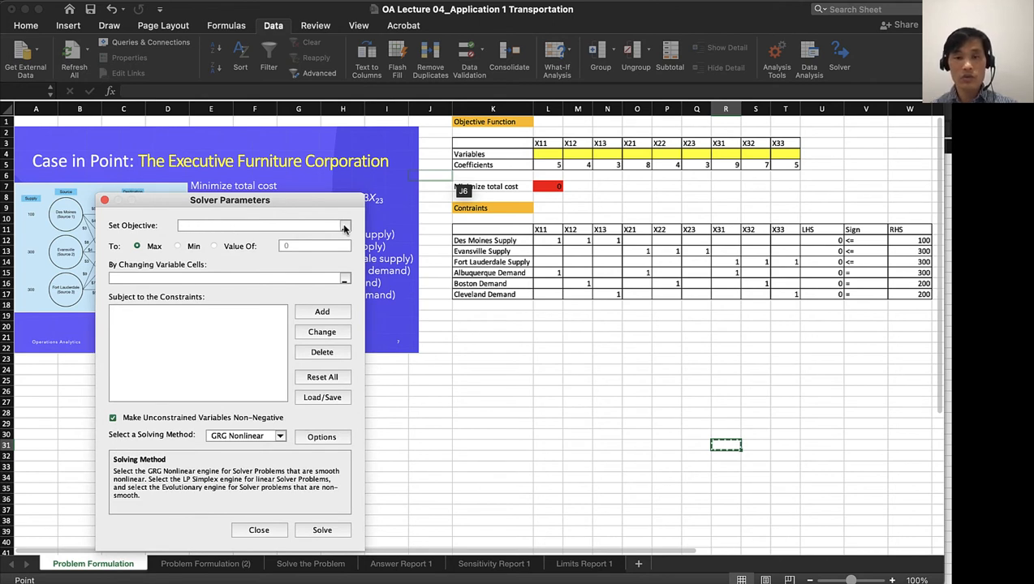
{"action": "left_click", "coordinate": [344, 228]}
{"action": "left_click", "coordinate": [550, 188]}
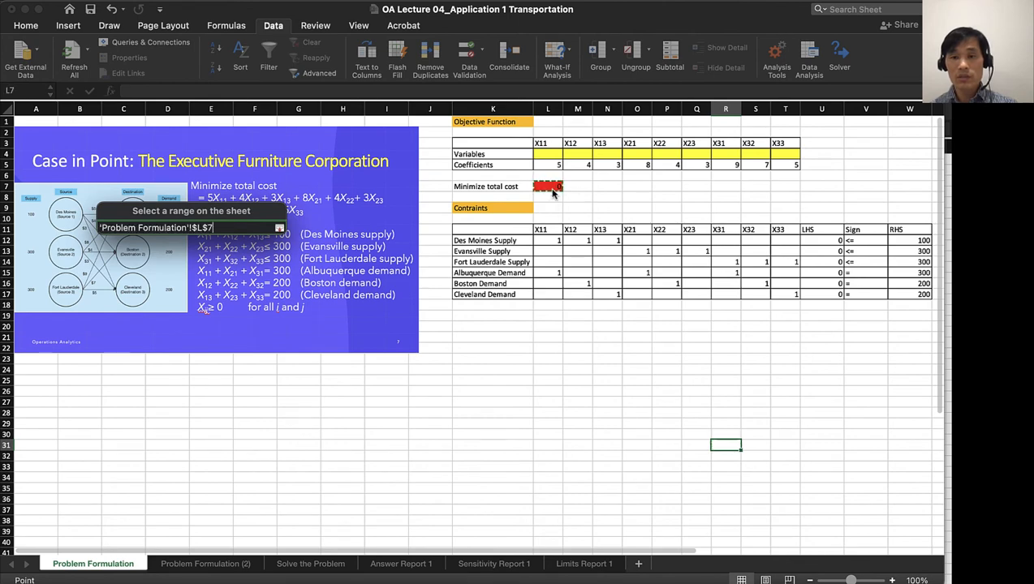
{"action": "left_click", "coordinate": [278, 228]}
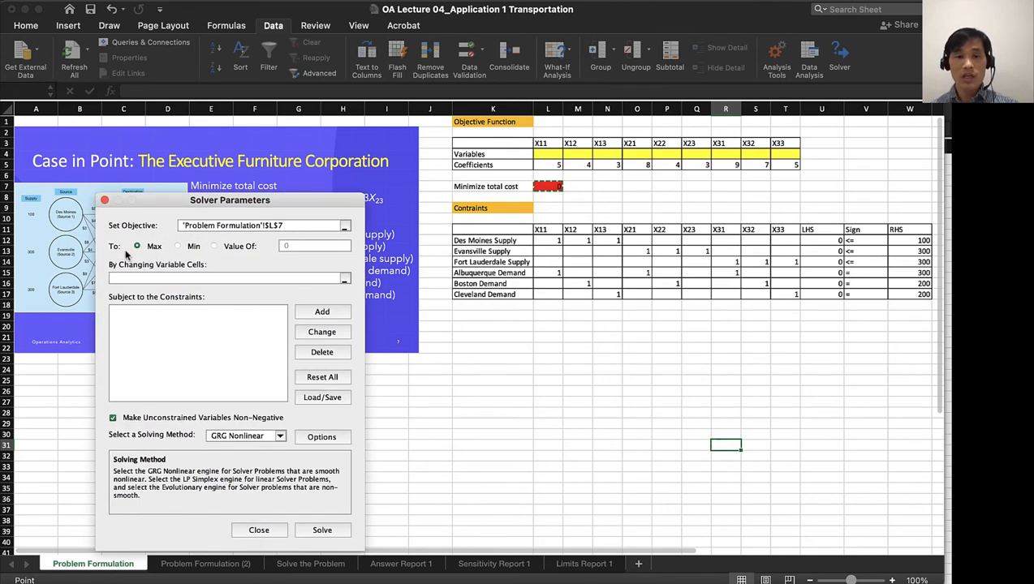
{"action": "left_click", "coordinate": [178, 248]}
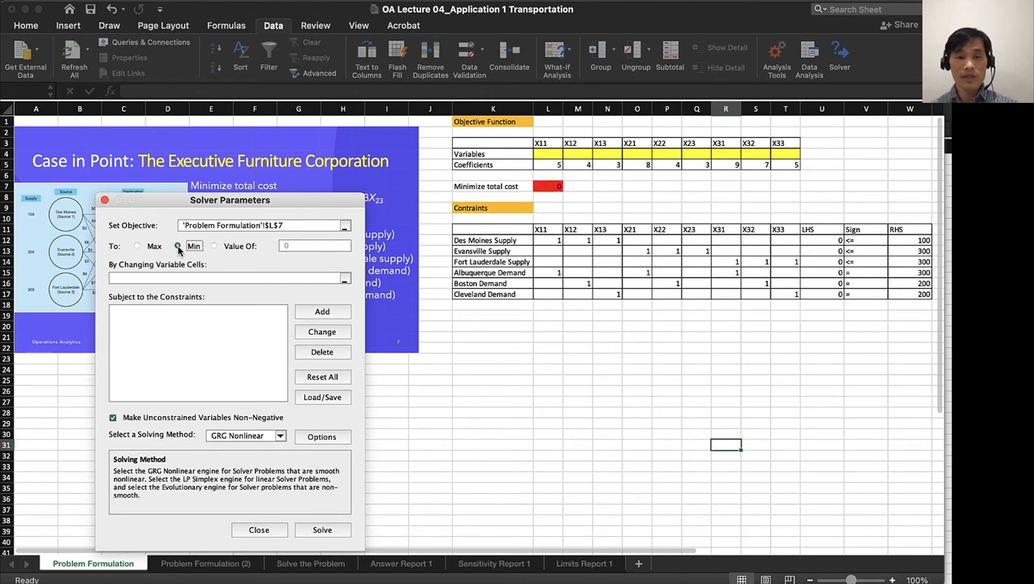
Set Solver's changing variable cells to the decision variable range L4:T4
{"action": "left_click", "coordinate": [159, 277]}
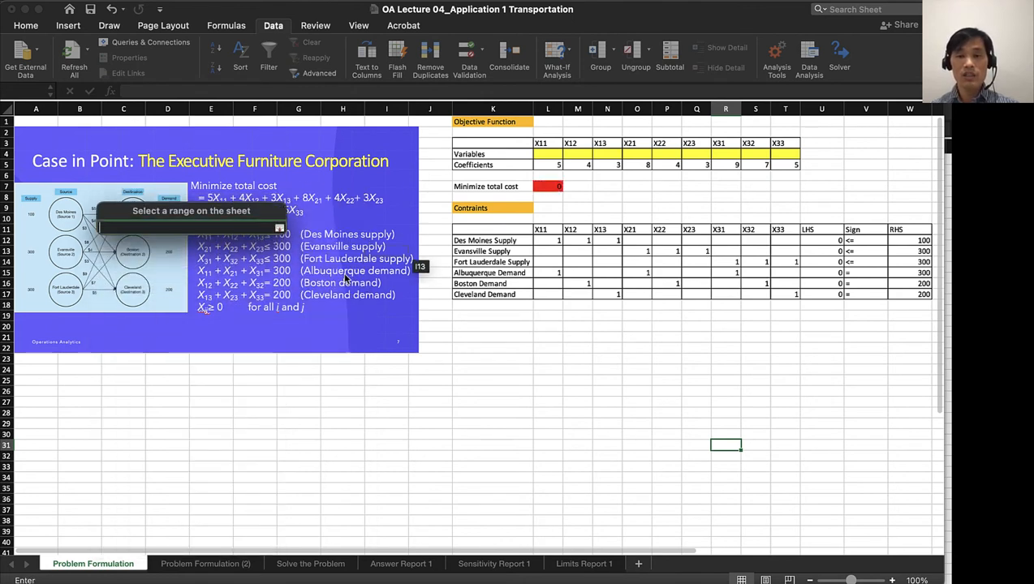
{"action": "left_click", "coordinate": [344, 278]}
{"action": "left_click_drag", "start_coordinate": [547, 154], "coordinate": [775, 155]}
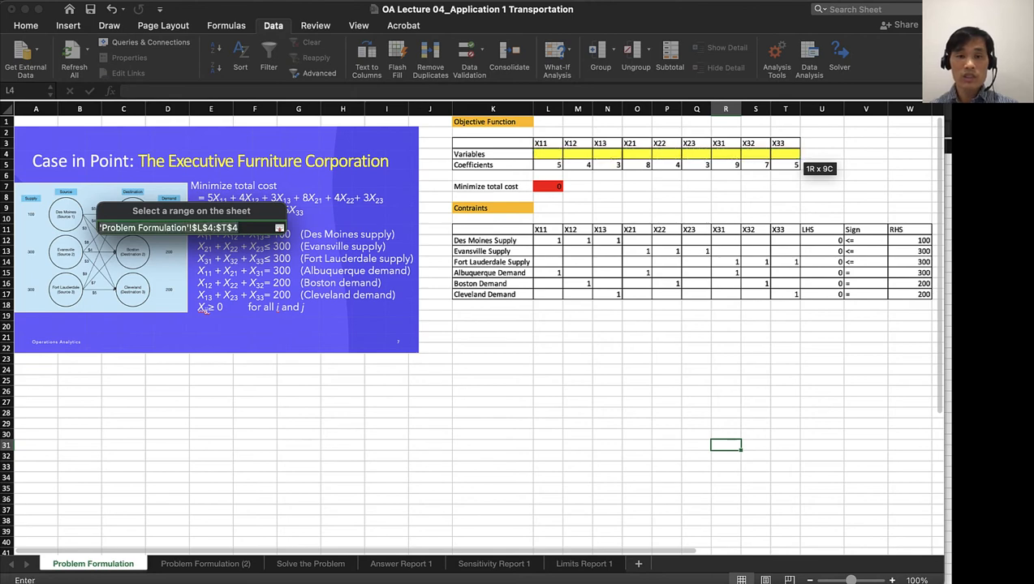
{"action": "key", "text": "Return"}
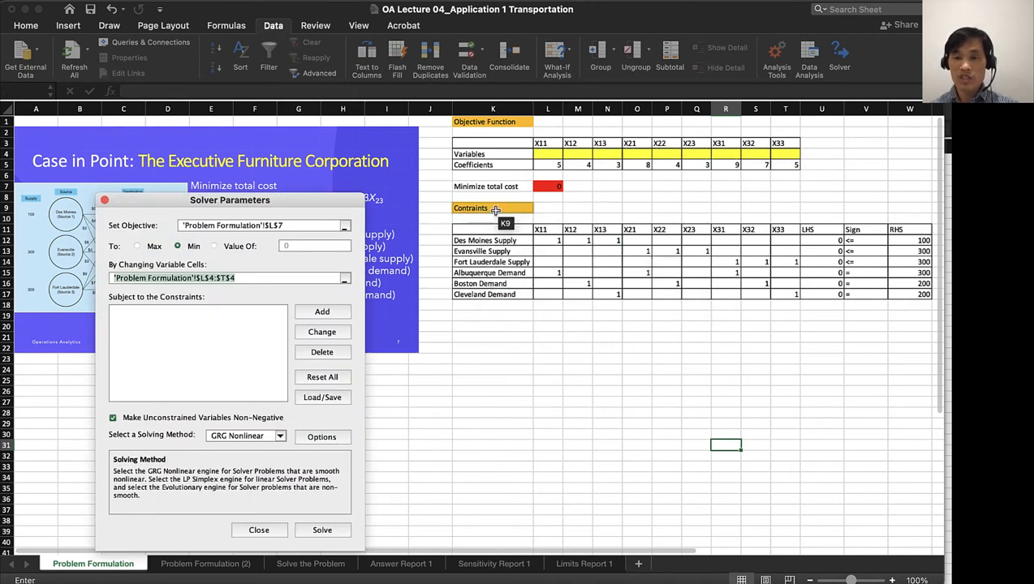
Add the Des Moines supply constraint to Solver as U12 <= W12
{"action": "left_click", "coordinate": [320, 312]}
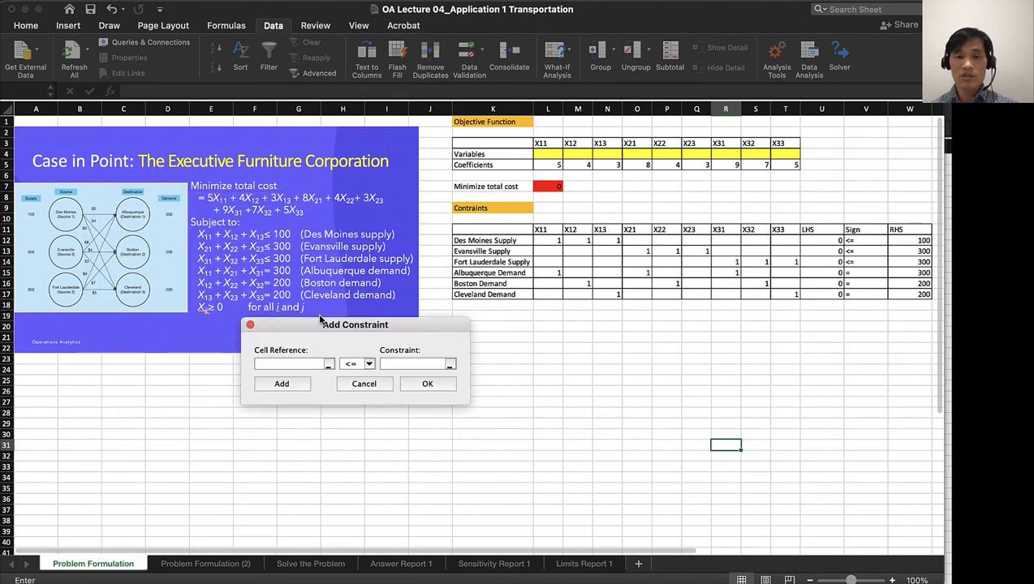
{"action": "left_click", "coordinate": [828, 242]}
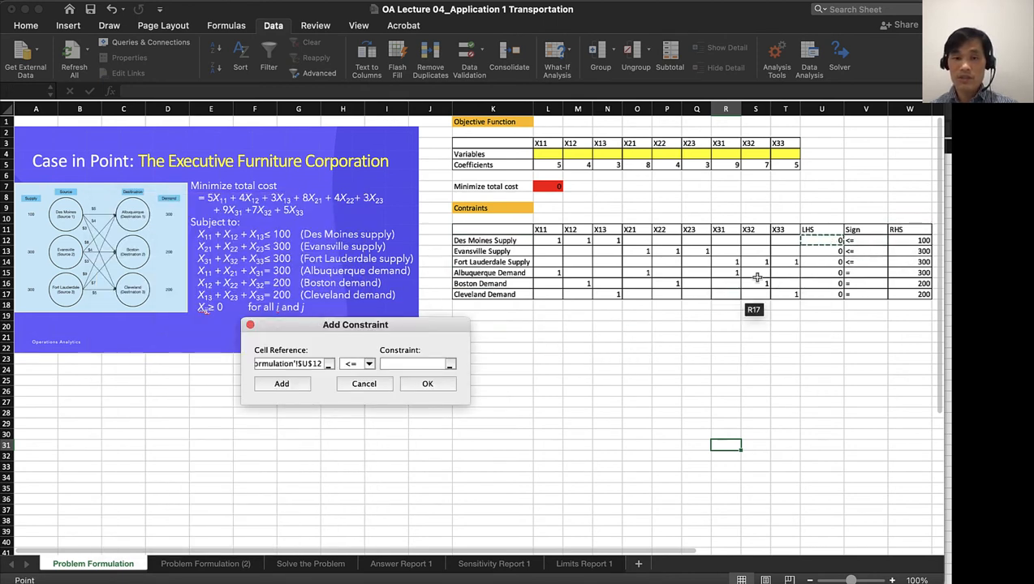
{"action": "left_click", "coordinate": [383, 365]}
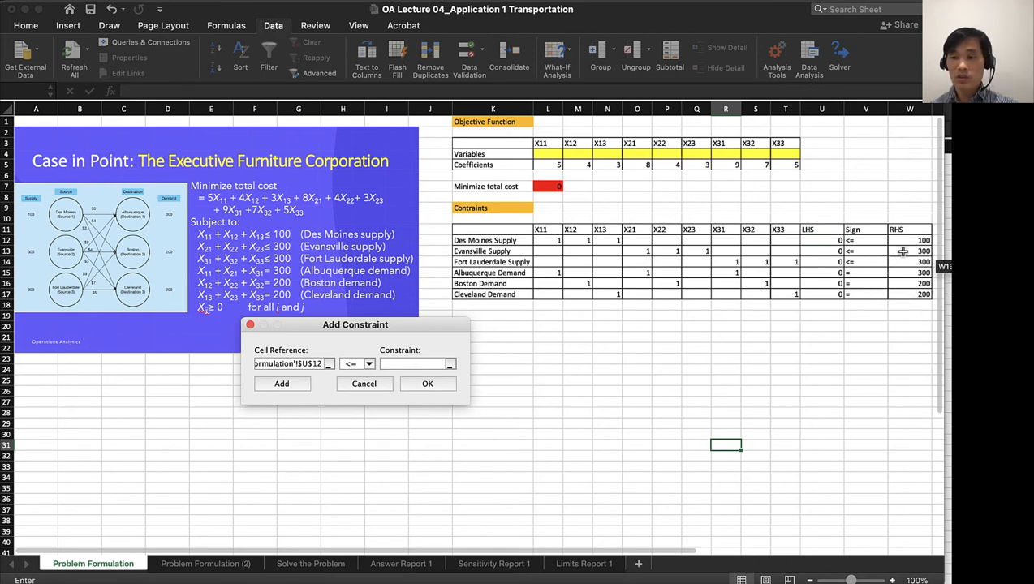
{"action": "left_click", "coordinate": [902, 242]}
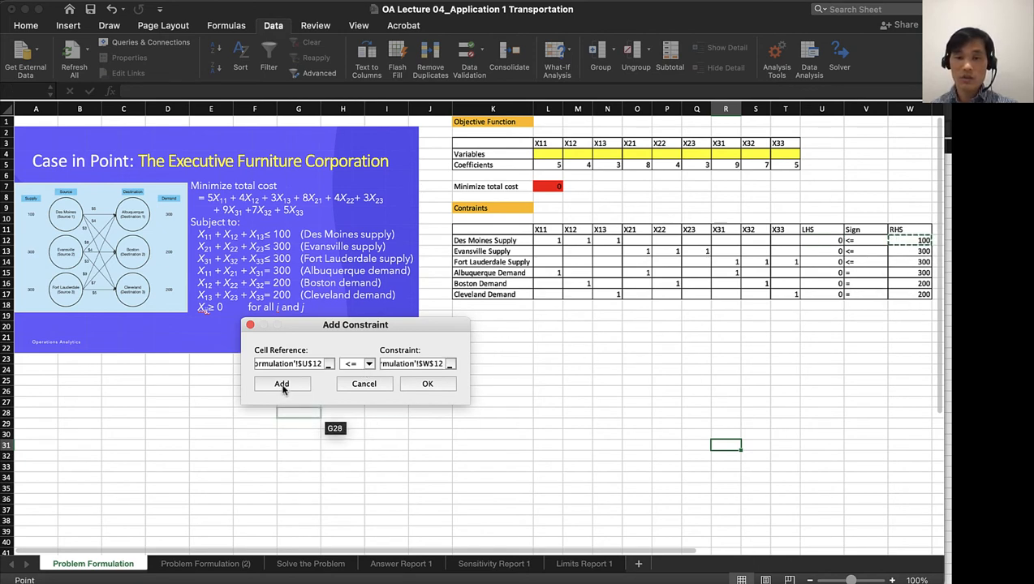
{"action": "left_click", "coordinate": [281, 384]}
Add the Evansville supply constraint as U13 <= W13
{"action": "left_click", "coordinate": [821, 251]}
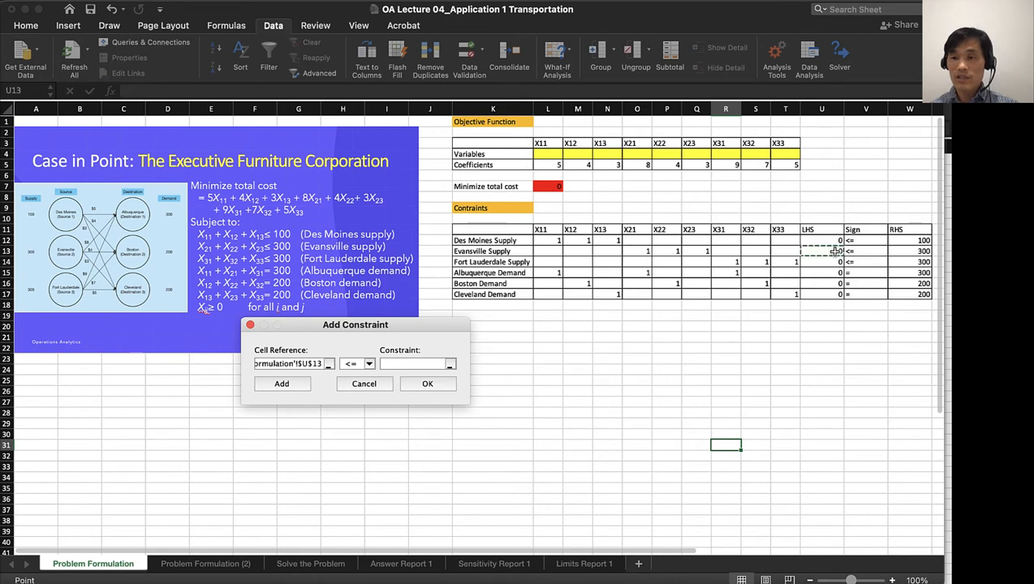
{"action": "left_click", "coordinate": [401, 364]}
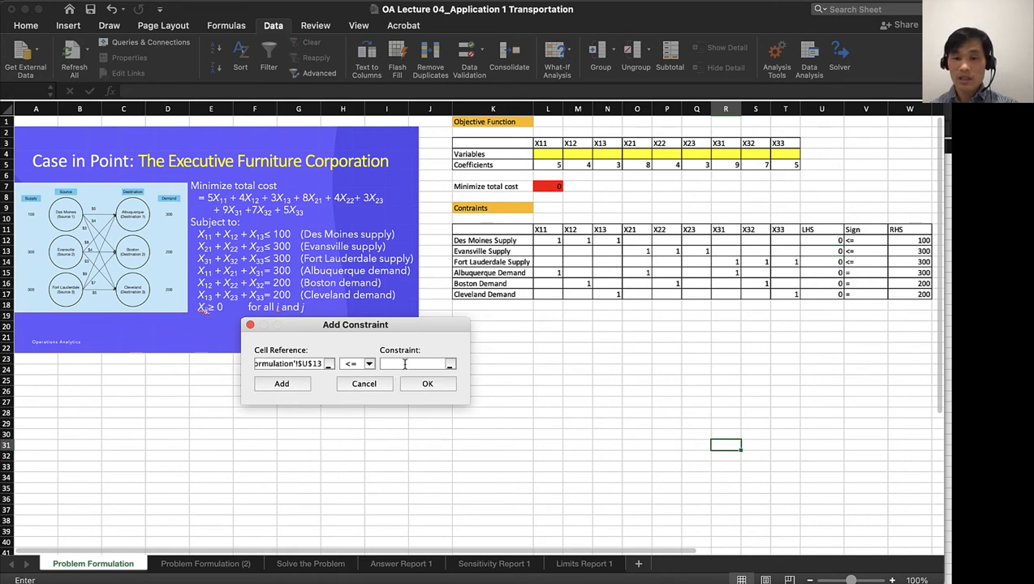
{"action": "left_click", "coordinate": [909, 250]}
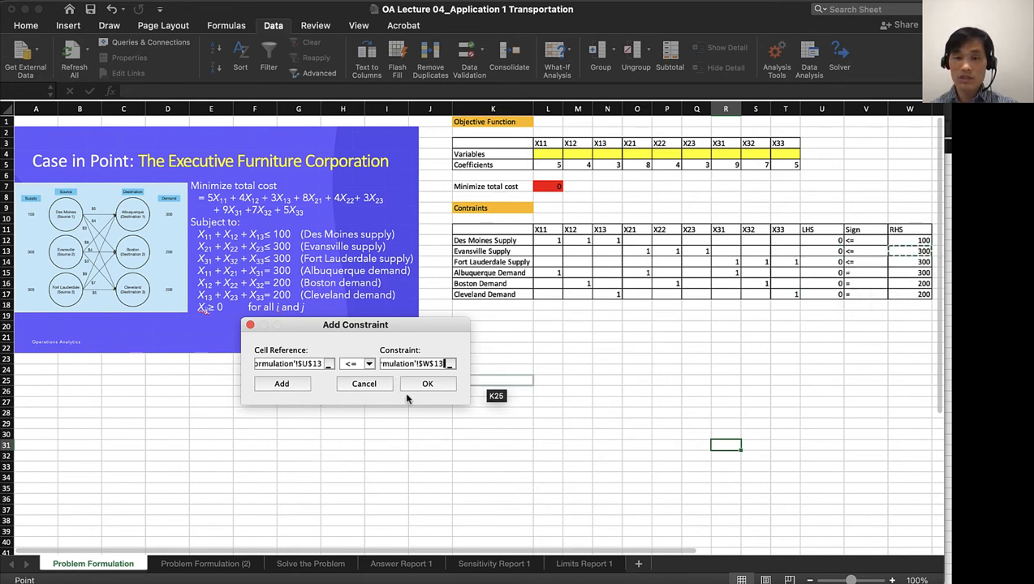
{"action": "left_click", "coordinate": [292, 385]}
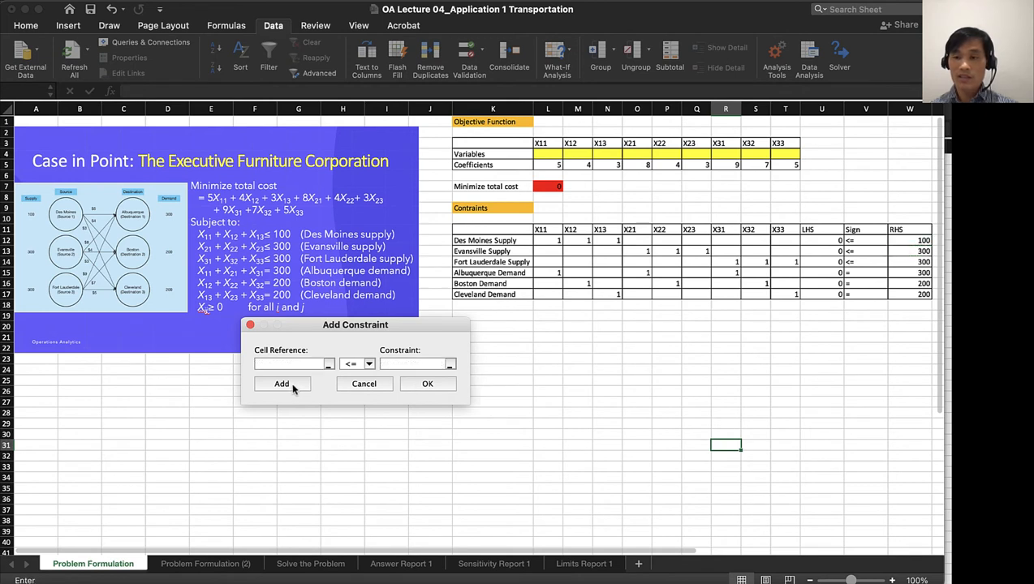
Add the Fort Lauderdale supply constraint as U14 <= W14
{"action": "left_click", "coordinate": [823, 261]}
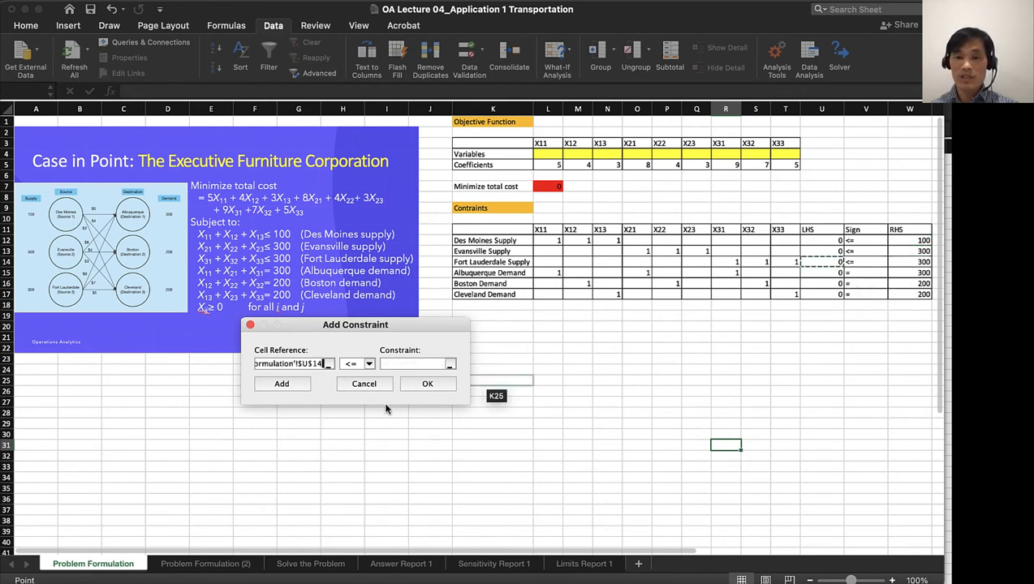
{"action": "left_click", "coordinate": [391, 363]}
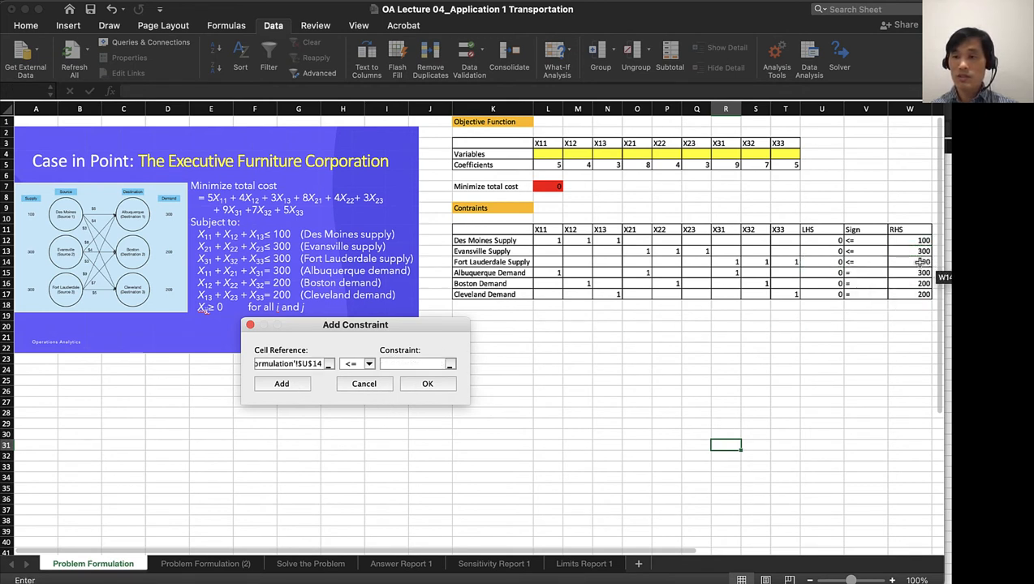
{"action": "left_click", "coordinate": [917, 261]}
{"action": "left_click", "coordinate": [283, 384]}
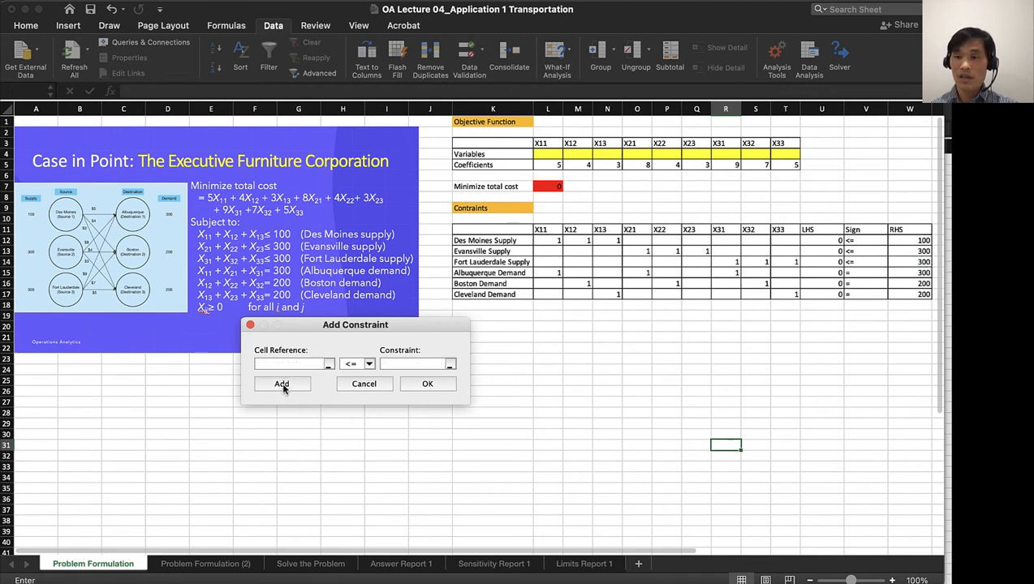
Add the Albuquerque demand constraint as the equality U15 = W15
{"action": "left_click", "coordinate": [822, 273]}
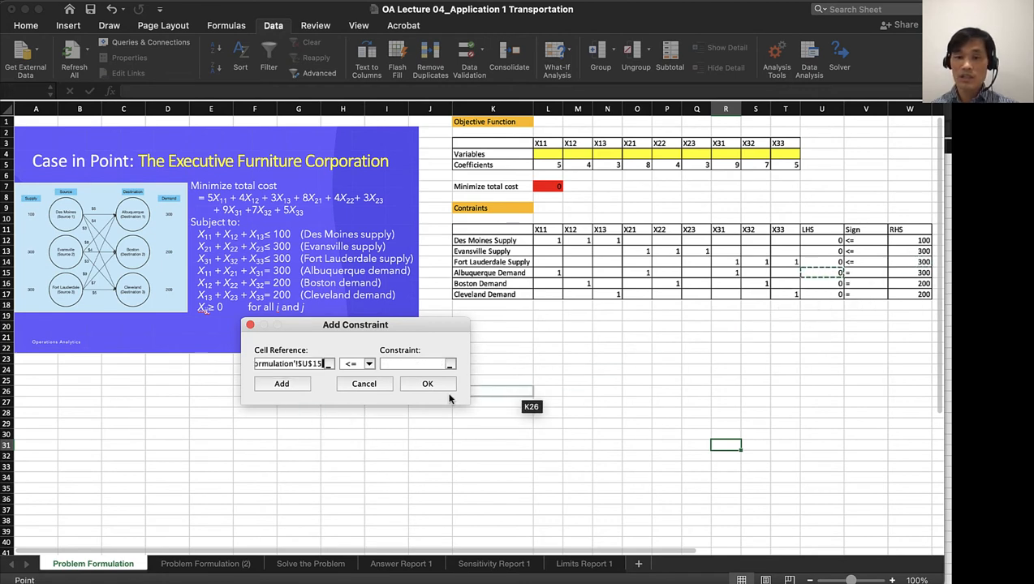
{"action": "left_click", "coordinate": [348, 365]}
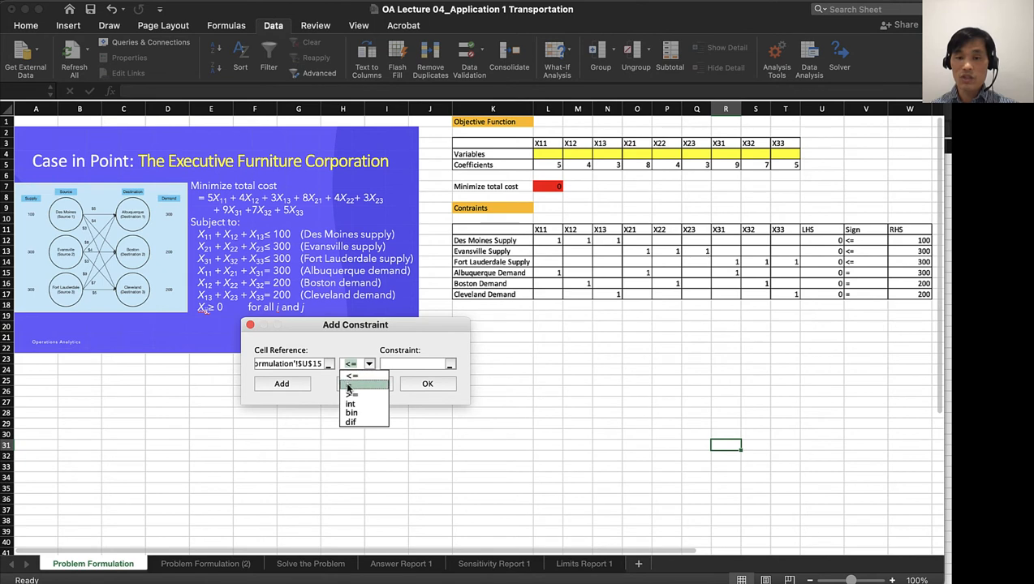
{"action": "left_click", "coordinate": [348, 384]}
{"action": "left_click", "coordinate": [425, 367]}
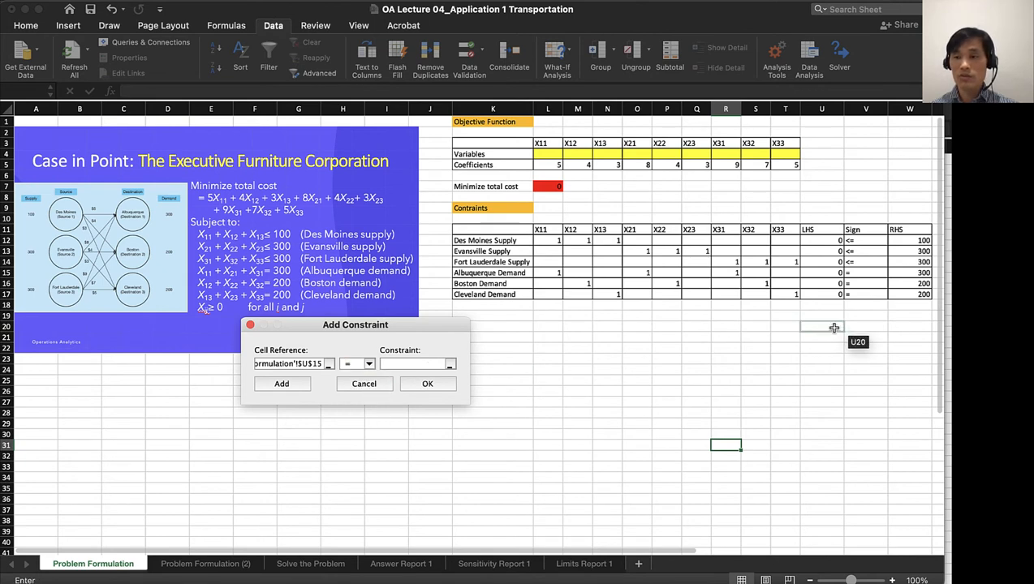
{"action": "left_click", "coordinate": [915, 274]}
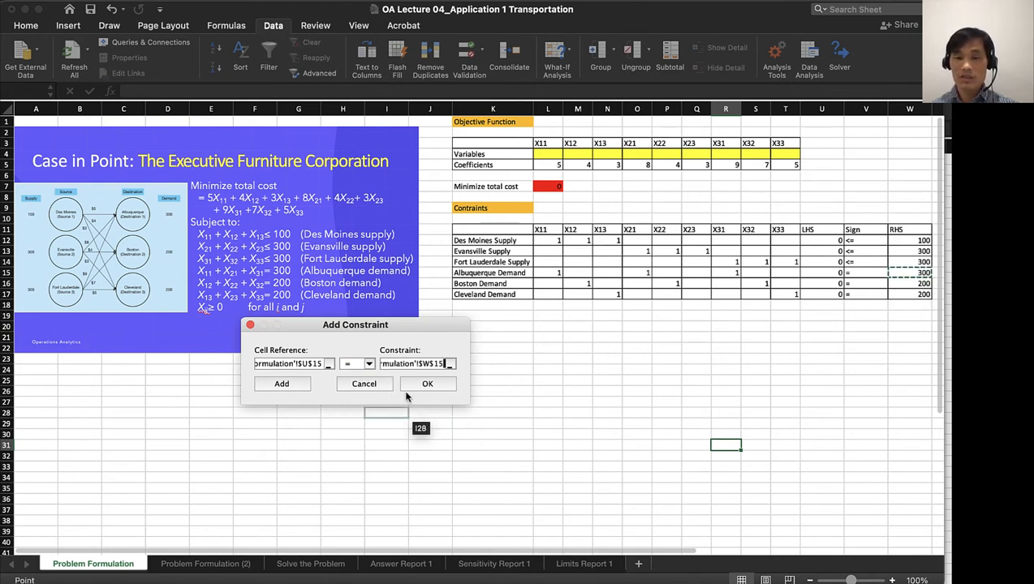
{"action": "left_click", "coordinate": [307, 386]}
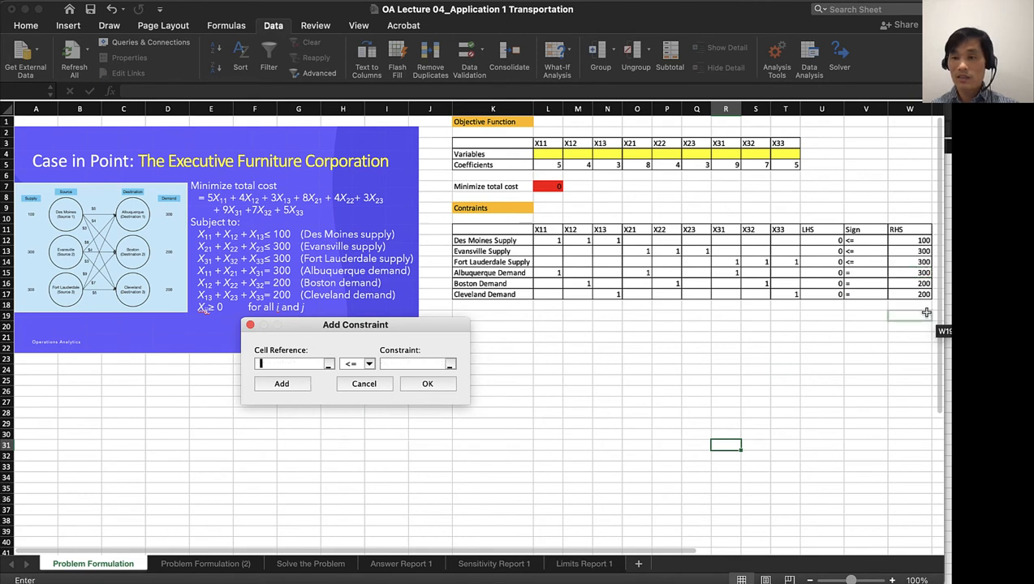
Add the Boston demand constraint as the equality U16 = W16
{"action": "left_click", "coordinate": [821, 283]}
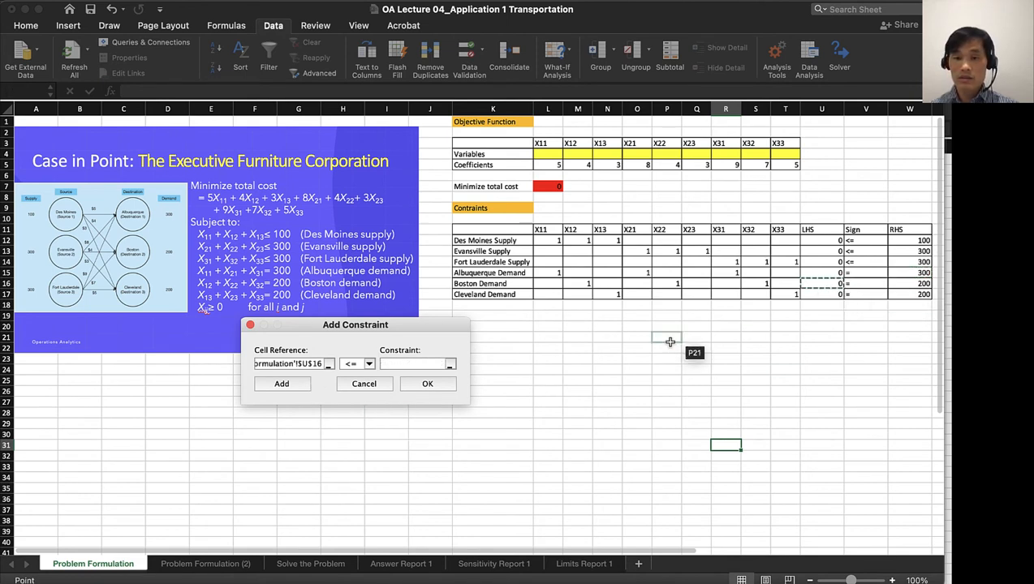
{"action": "left_click", "coordinate": [357, 364]}
{"action": "left_click", "coordinate": [352, 386]}
{"action": "left_click", "coordinate": [417, 367]}
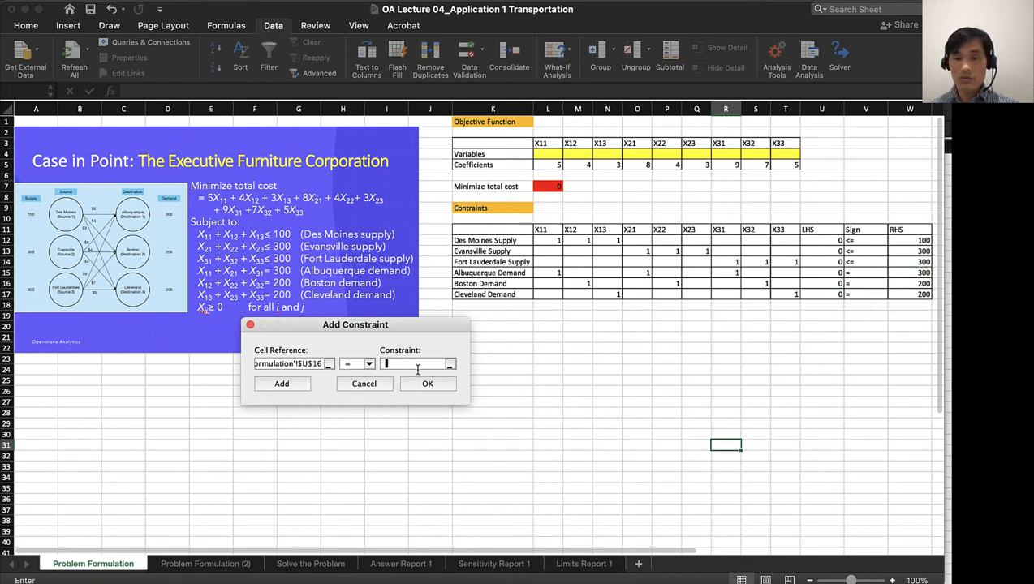
{"action": "left_click", "coordinate": [916, 284]}
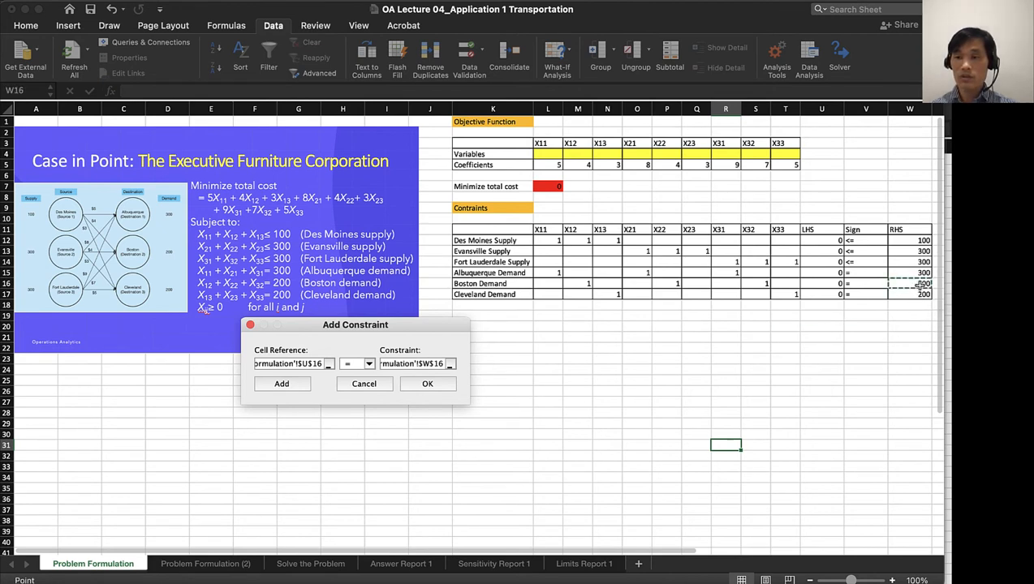
{"action": "left_click", "coordinate": [283, 386]}
Add the Cleveland demand constraint as the equality U17 = W17 and return to the Solver parameters
{"action": "left_click", "coordinate": [836, 294]}
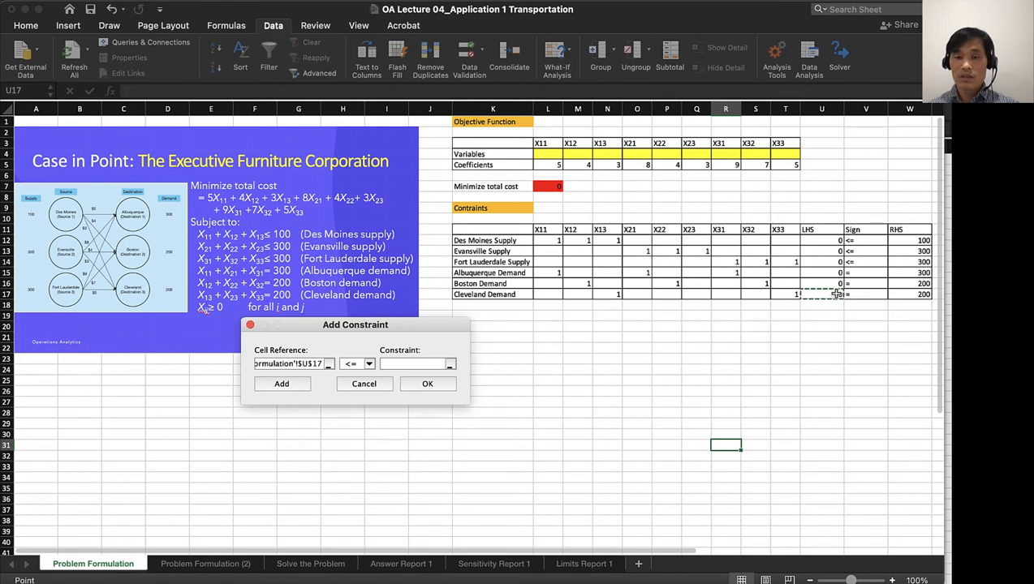
{"action": "left_click", "coordinate": [358, 365]}
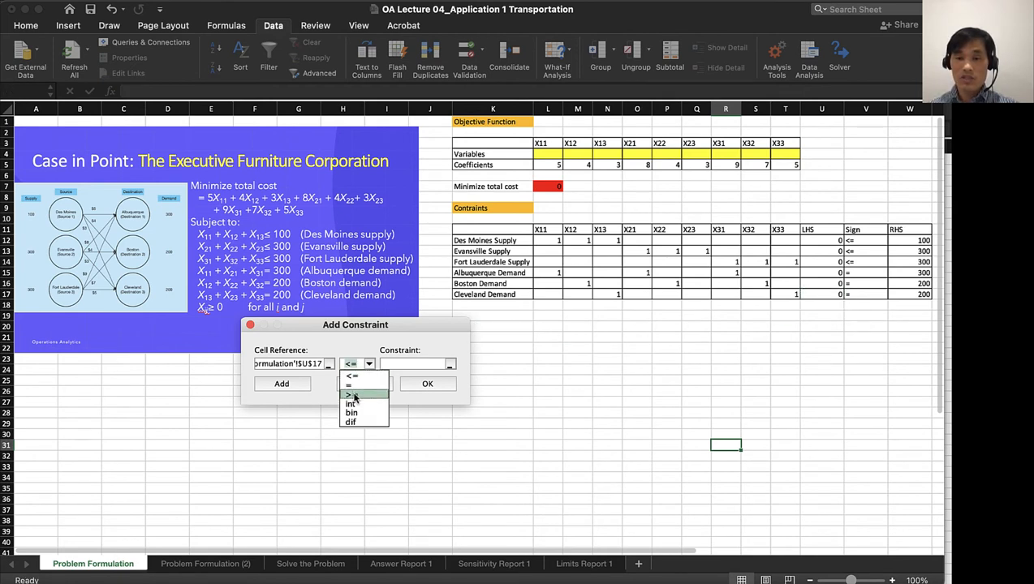
{"action": "left_click", "coordinate": [351, 384]}
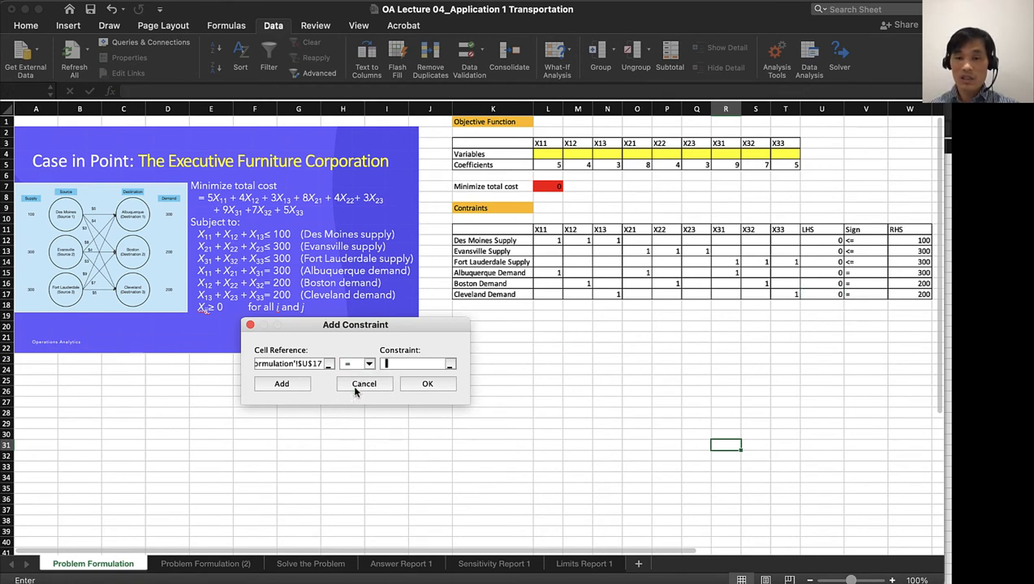
{"action": "left_click", "coordinate": [915, 294]}
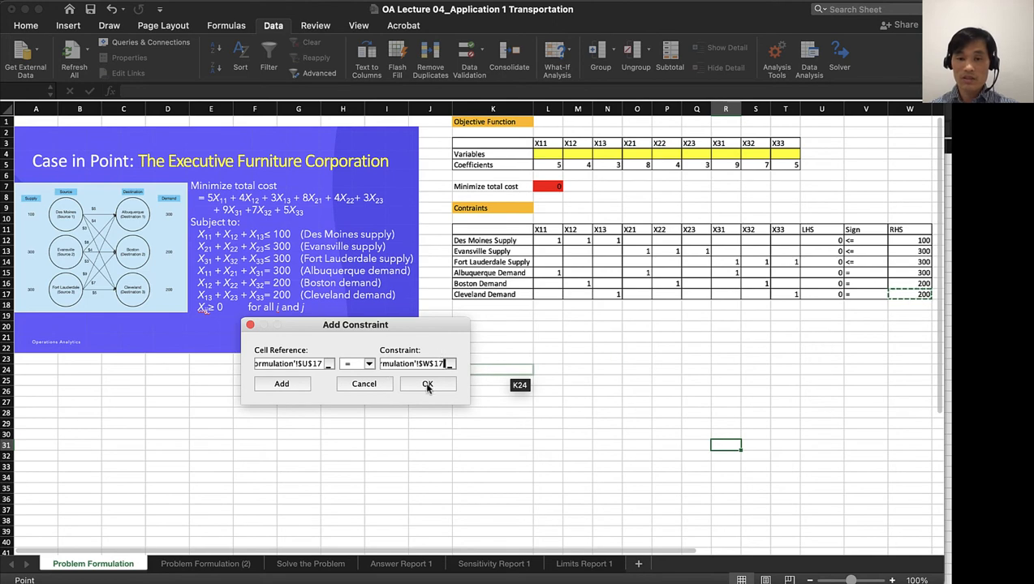
{"action": "left_click", "coordinate": [428, 384]}
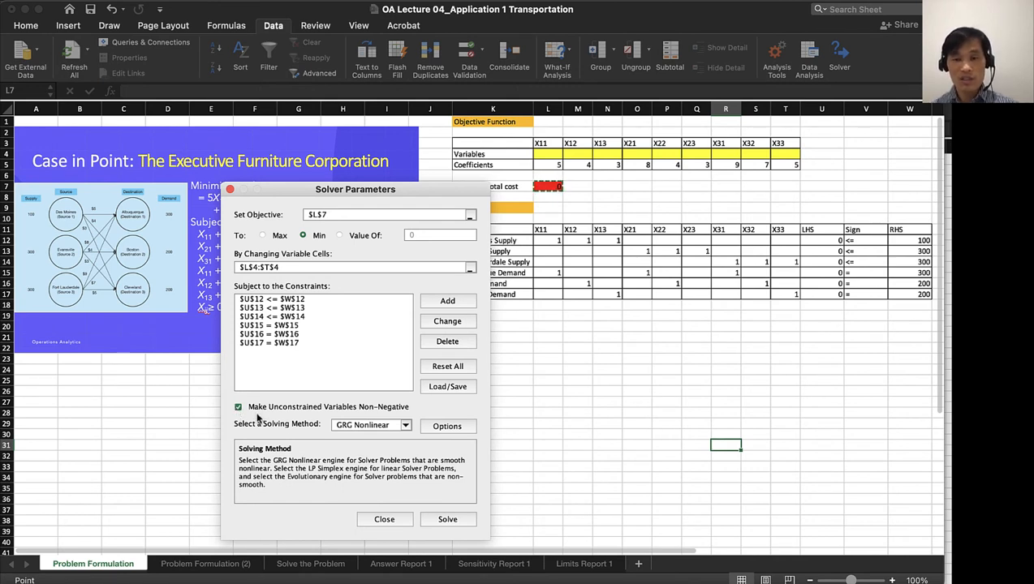
Solve the model with the Simplex LP method, keeping the solution and generating the Answer and Sensitivity reports
{"action": "left_click", "coordinate": [355, 425]}
{"action": "left_click", "coordinate": [354, 449]}
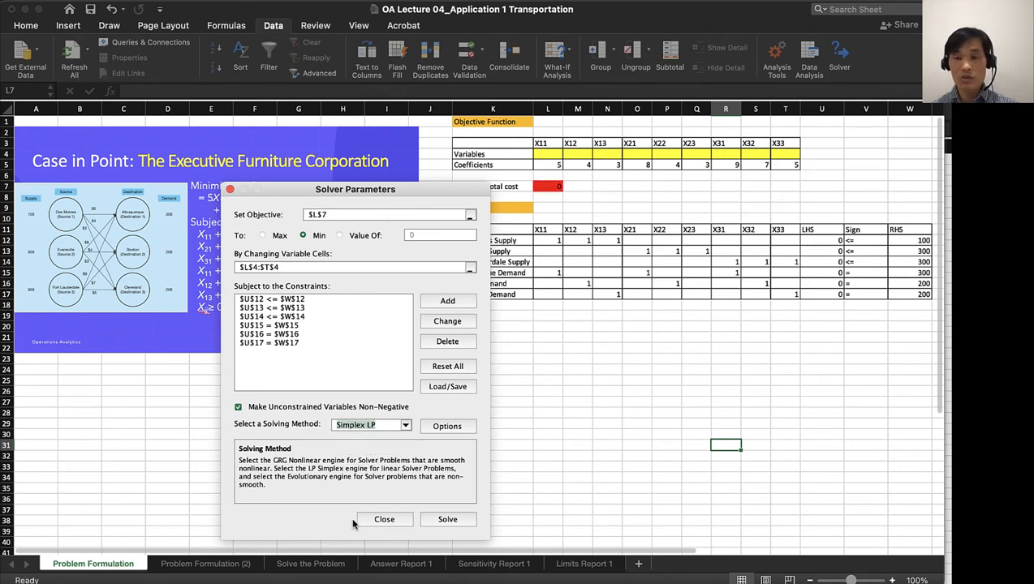
{"action": "left_click", "coordinate": [444, 520]}
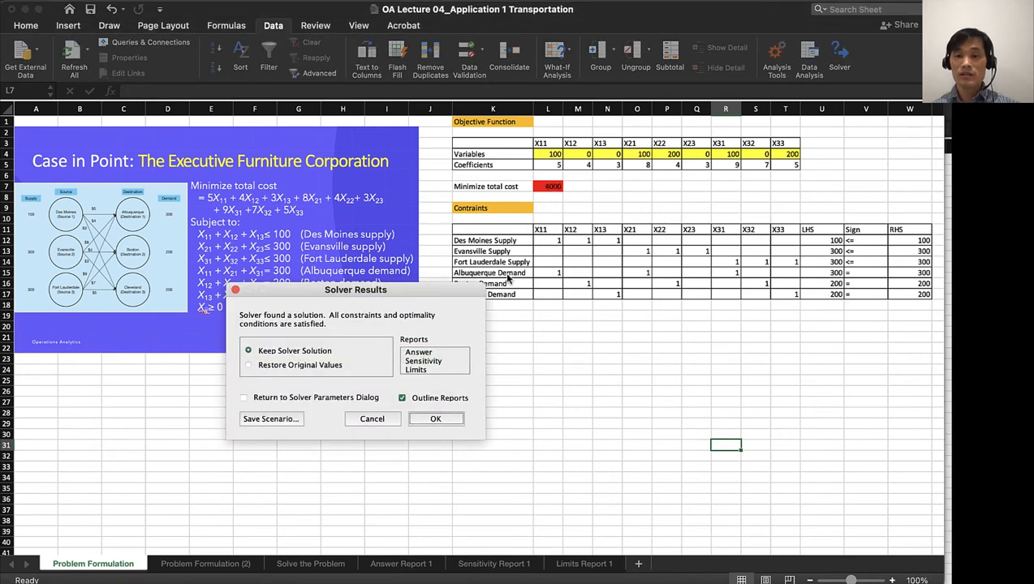
{"action": "left_click_drag", "start_coordinate": [416, 355], "coordinate": [413, 369]}
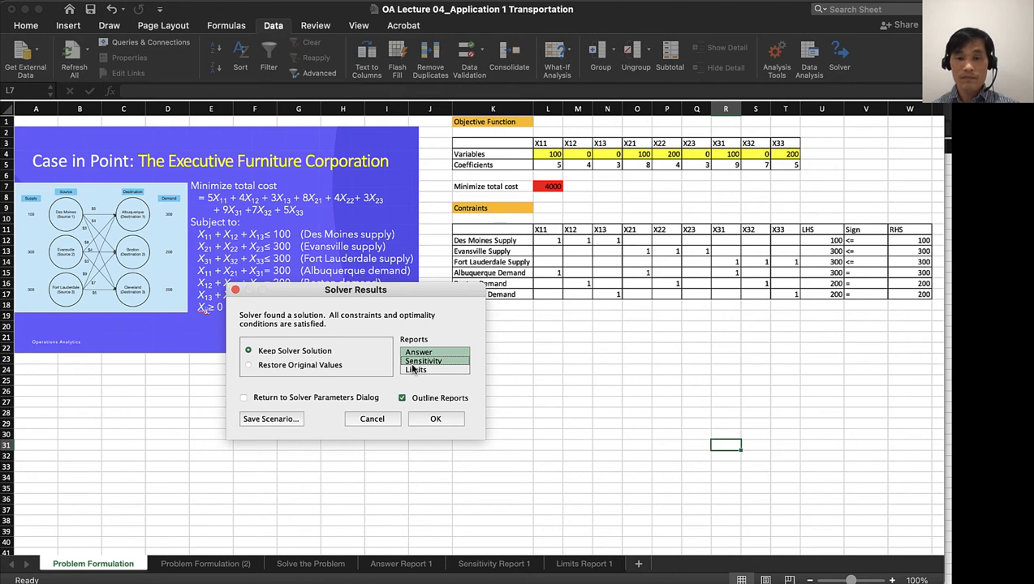
{"action": "left_click", "coordinate": [436, 420]}
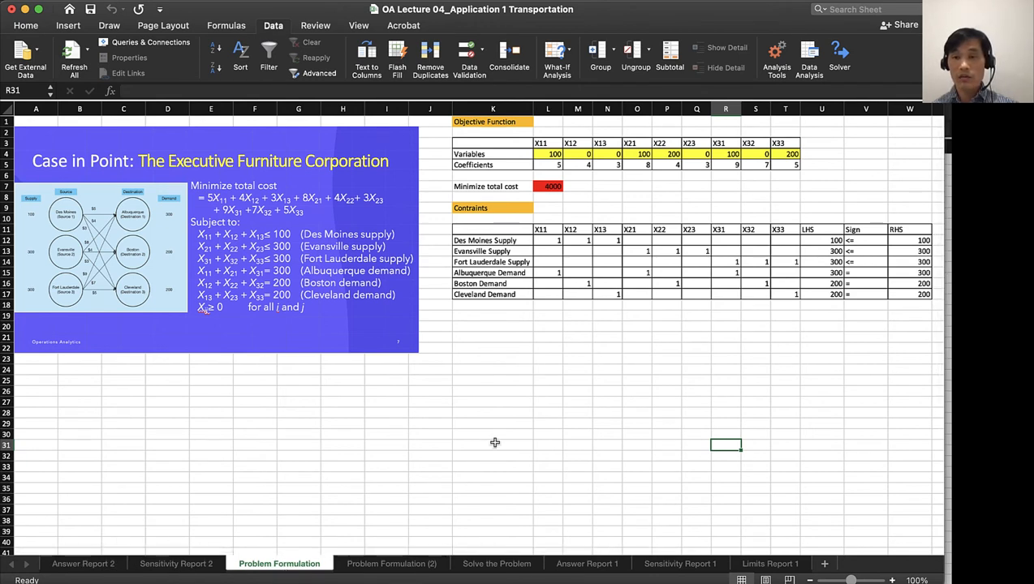
Review the solved variables in row 4 and the total cost in L7, and open the Answer Report 2 sheet
{"action": "left_click", "coordinate": [574, 350]}
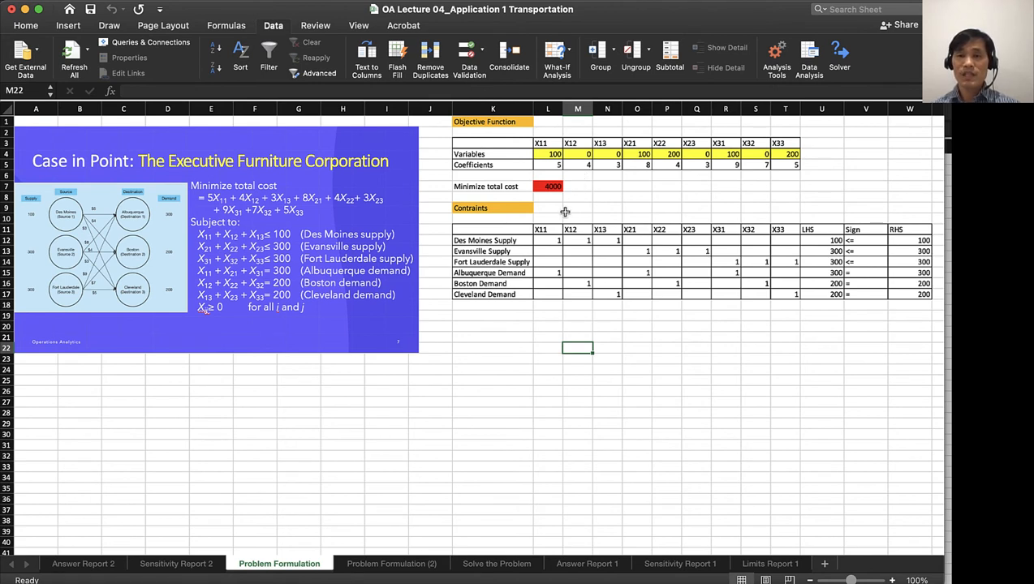
{"action": "left_click", "coordinate": [551, 153]}
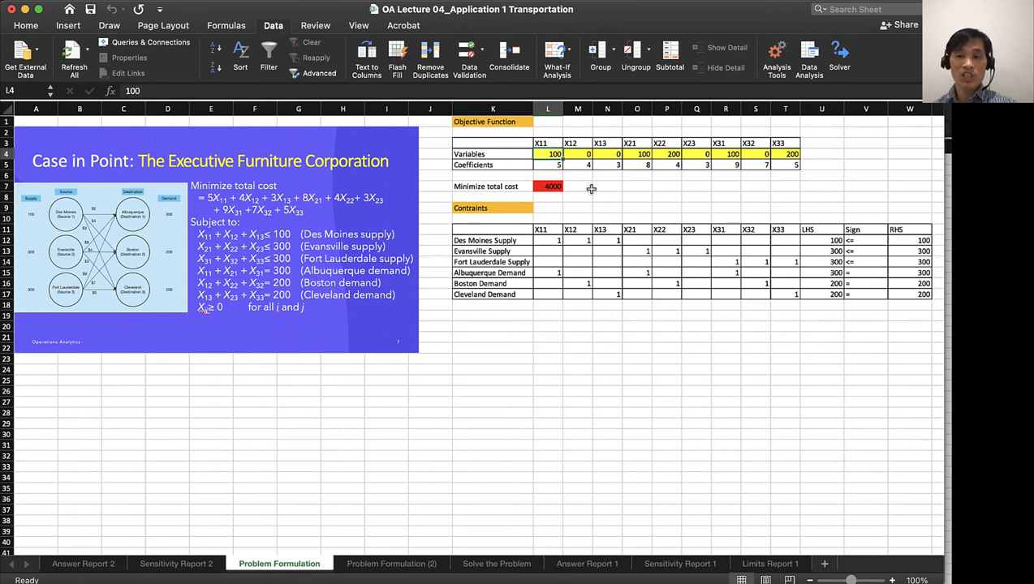
{"action": "left_click", "coordinate": [551, 189]}
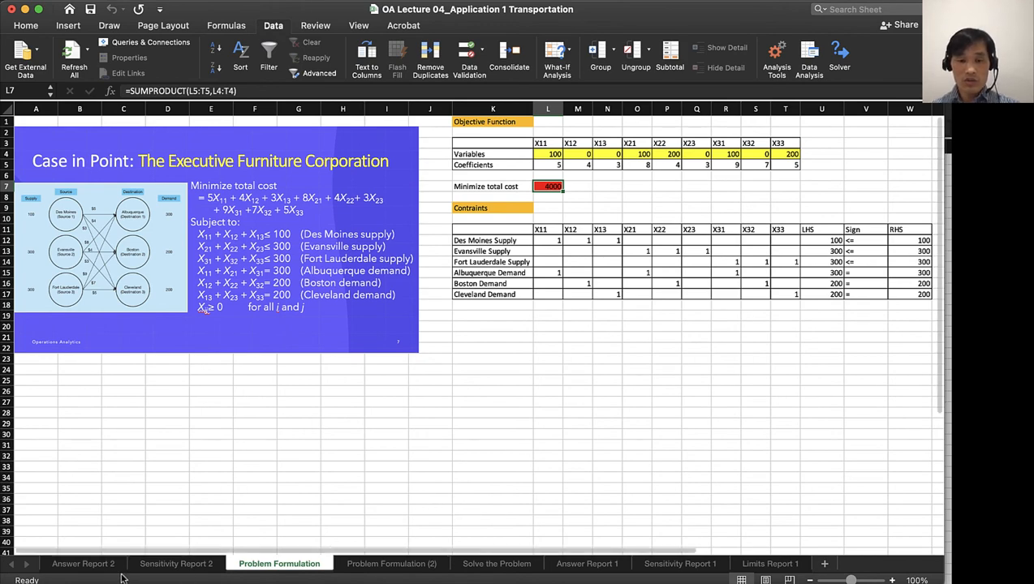
{"action": "left_click", "coordinate": [84, 564]}
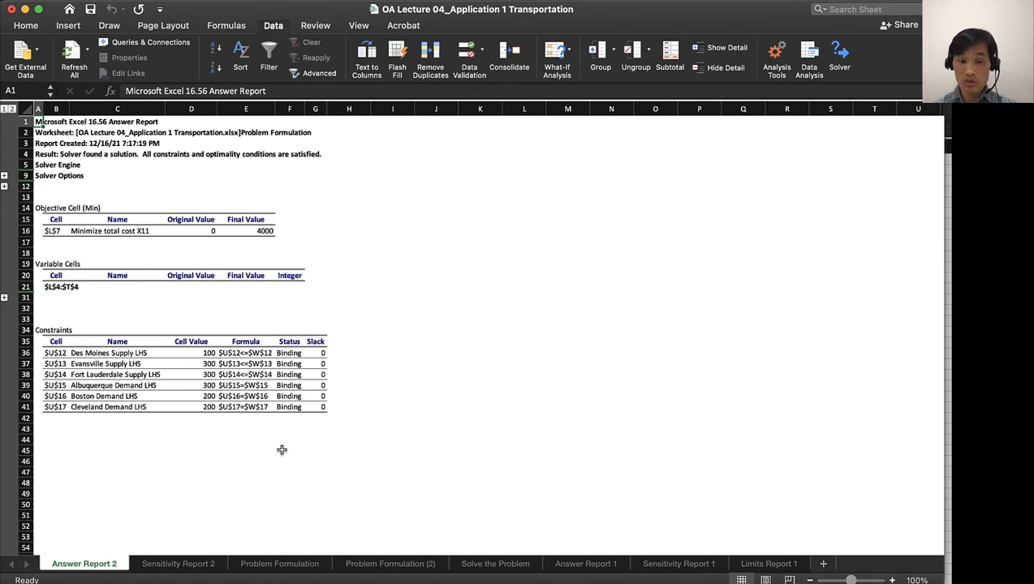
Open the Sensitivity Report 2 sheet and fill the supply constraints' shadow prices in E24:E26 with yellow
{"action": "left_click", "coordinate": [184, 568]}
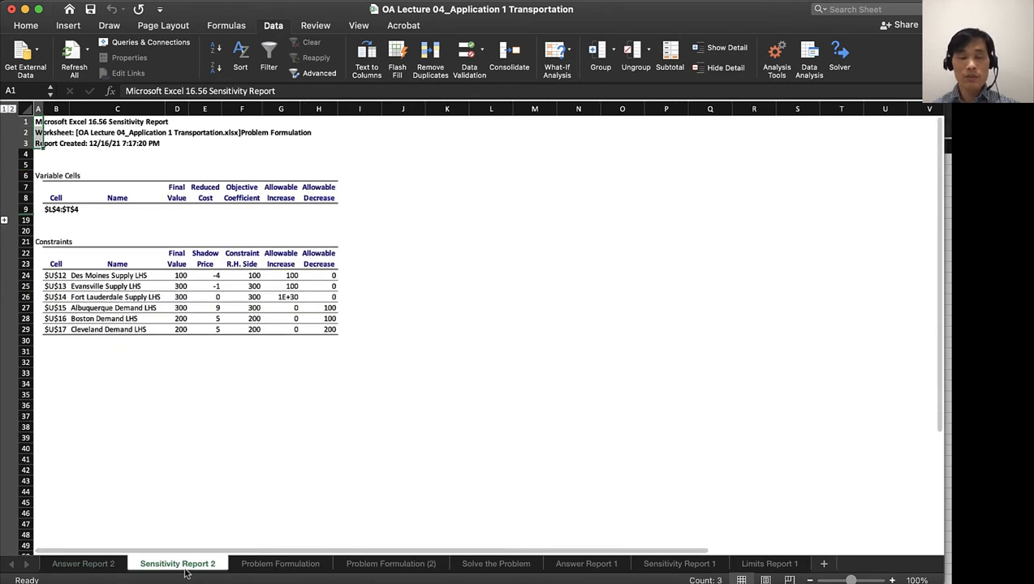
{"action": "left_click", "coordinate": [374, 449]}
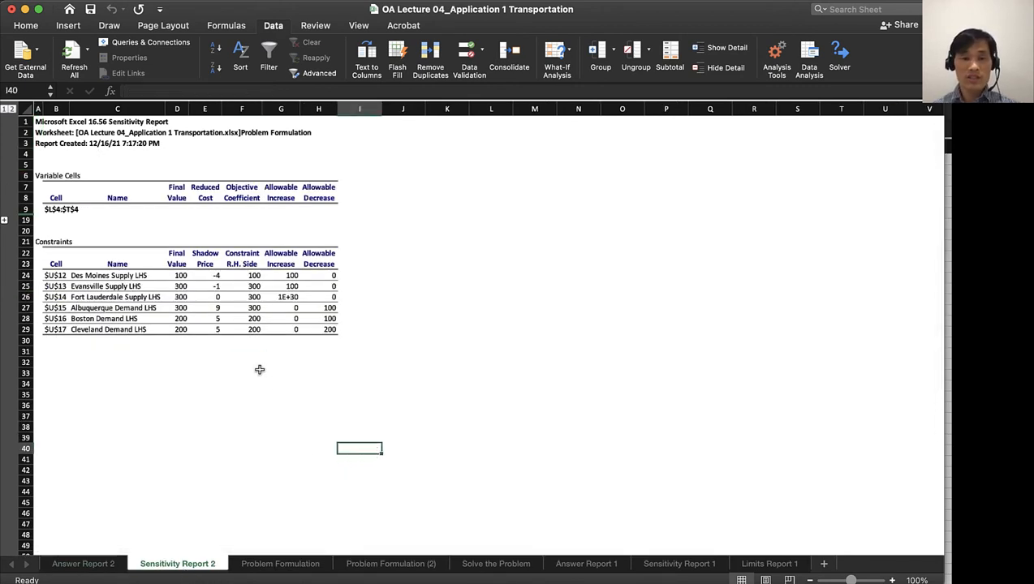
{"action": "left_click_drag", "start_coordinate": [211, 276], "coordinate": [205, 297]}
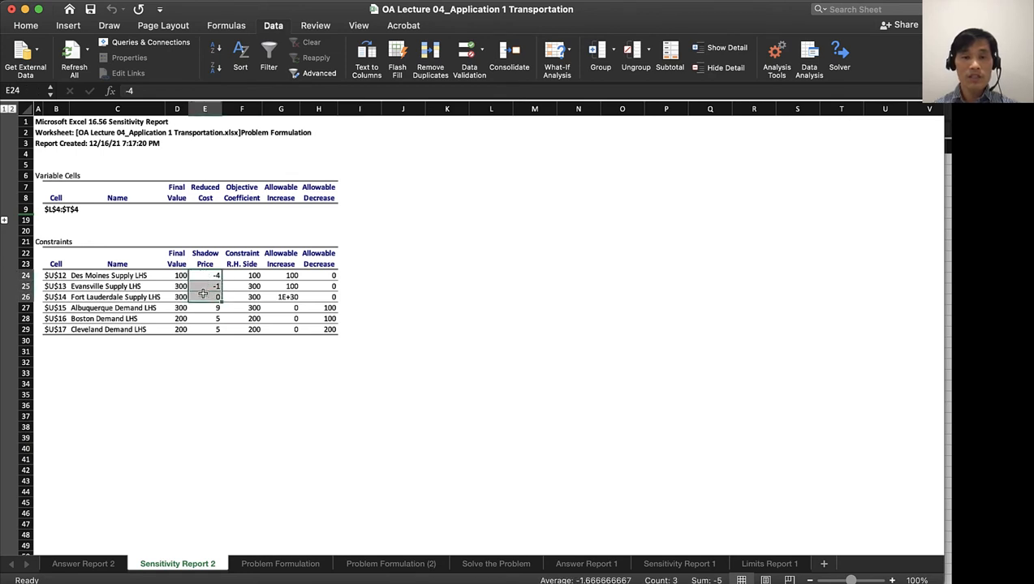
{"action": "left_click", "coordinate": [26, 27]}
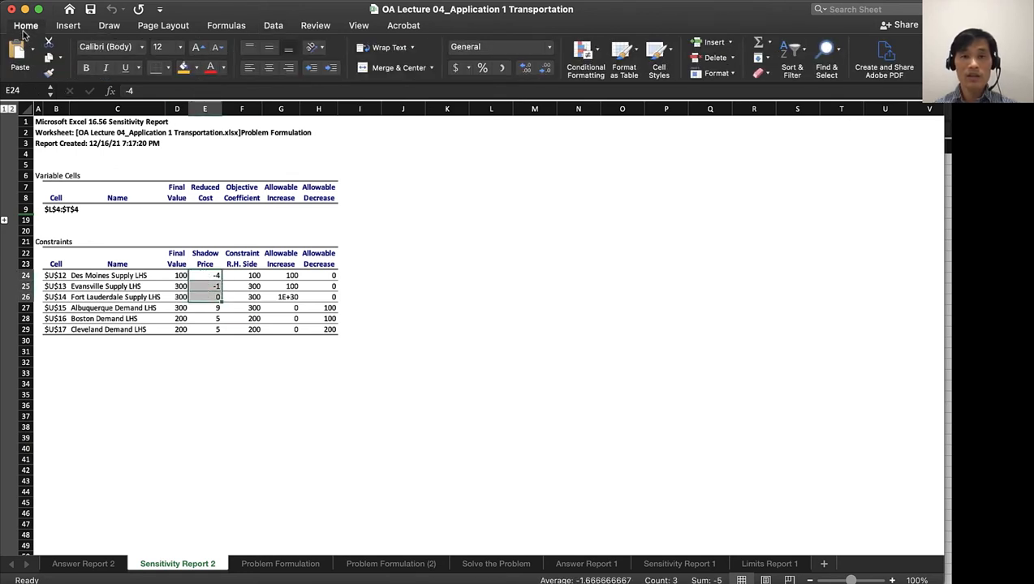
{"action": "left_click", "coordinate": [198, 69]}
{"action": "left_click", "coordinate": [221, 216]}
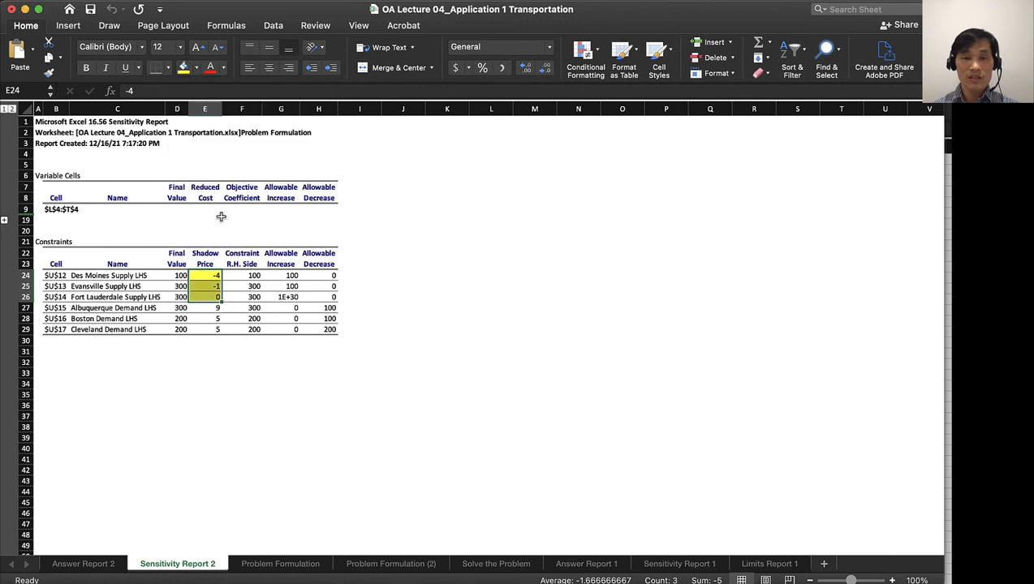
{"action": "left_click", "coordinate": [227, 340]}
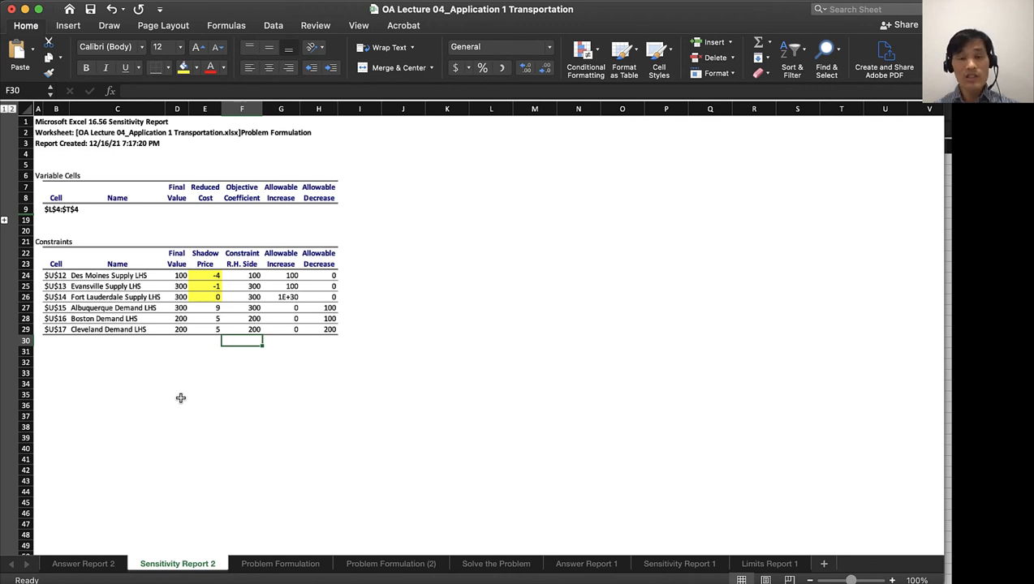
{"action": "left_click", "coordinate": [236, 276]}
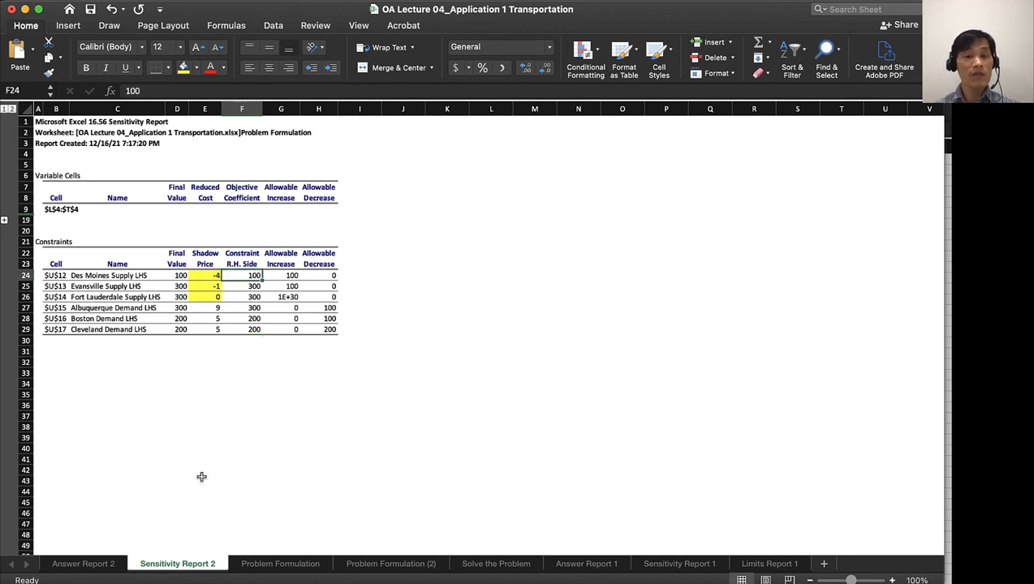
{"action": "left_click", "coordinate": [213, 275]}
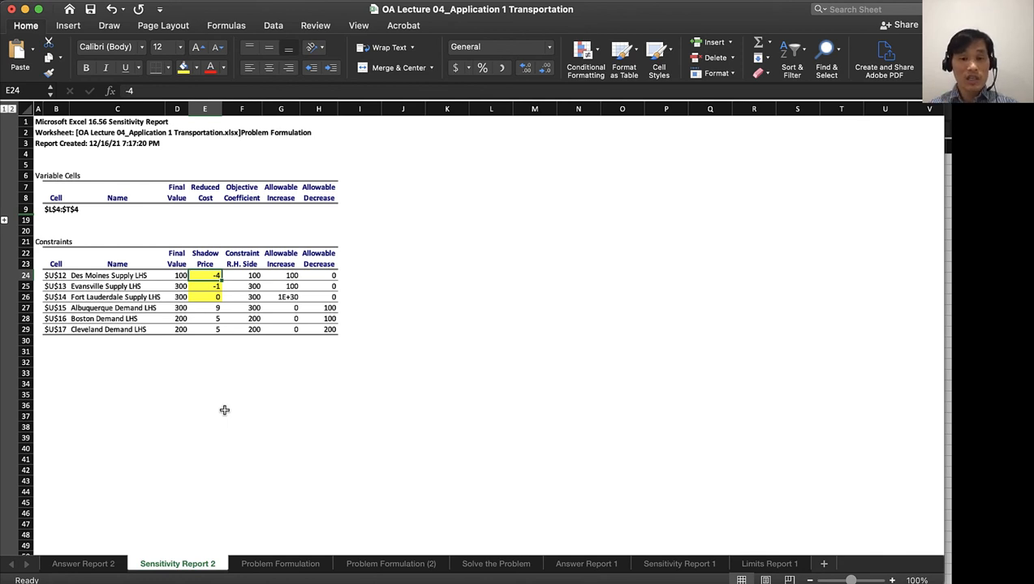
Fill the demand constraints' shadow prices in E27:E29 with light orange
{"action": "left_click", "coordinate": [212, 317]}
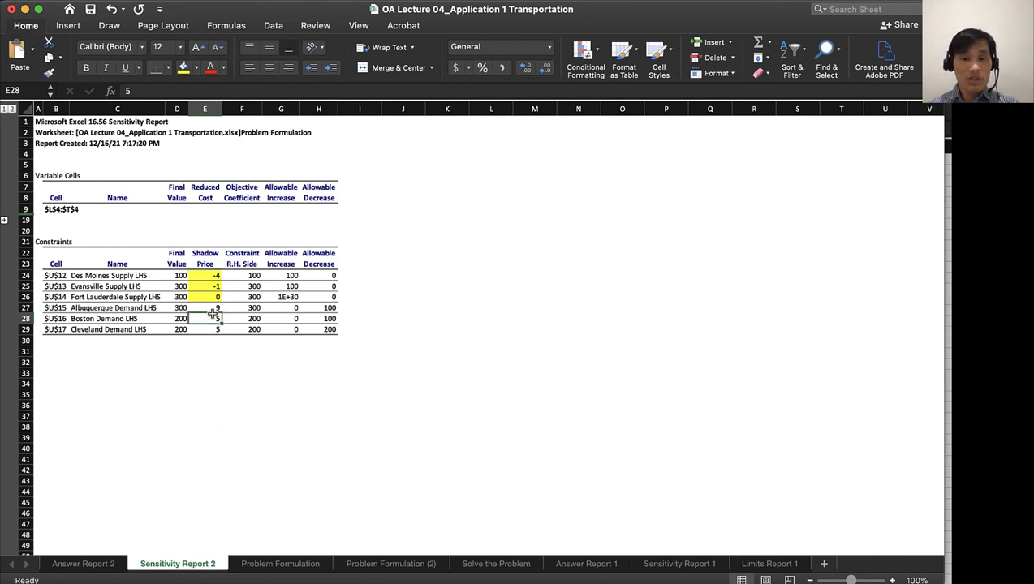
{"action": "left_click", "coordinate": [216, 308]}
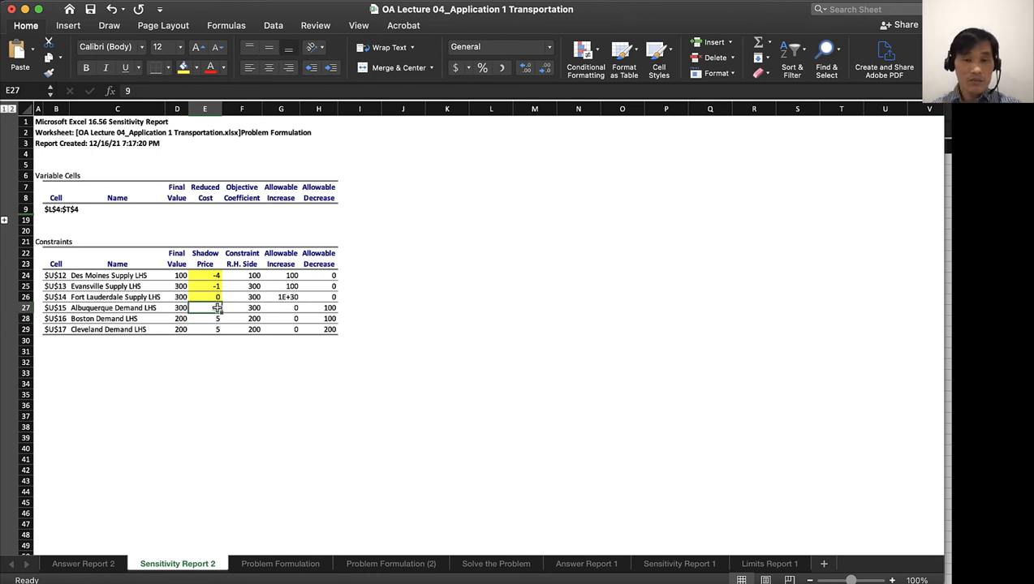
{"action": "left_click_drag", "start_coordinate": [216, 309], "coordinate": [217, 330]}
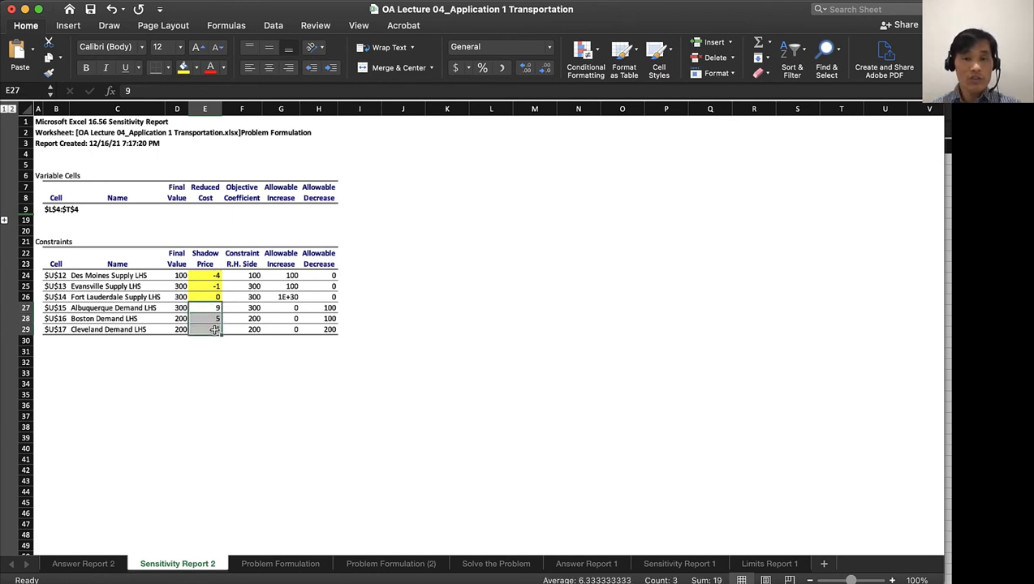
{"action": "left_click", "coordinate": [197, 68]}
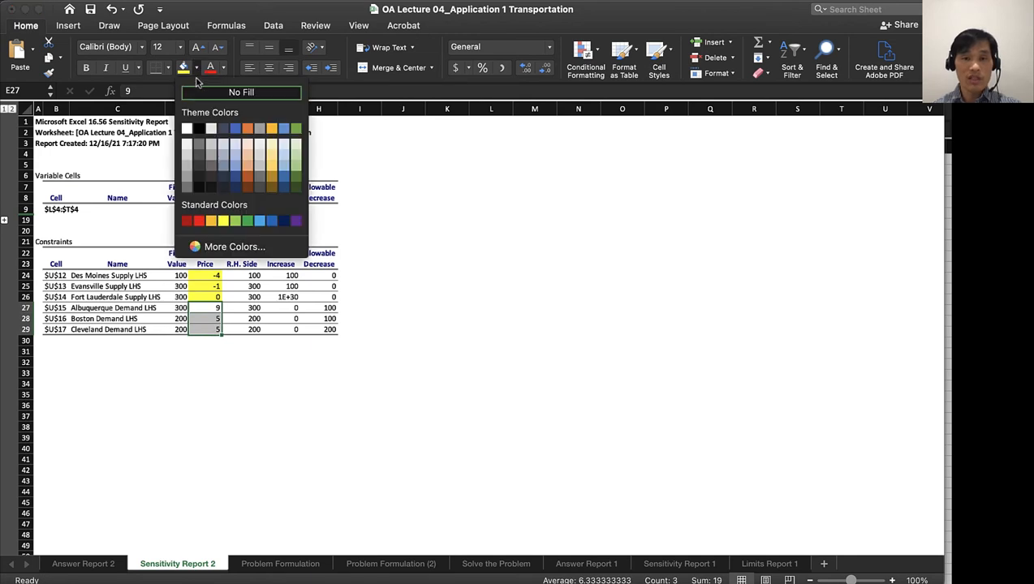
{"action": "left_click", "coordinate": [248, 170]}
{"action": "left_click", "coordinate": [272, 361]}
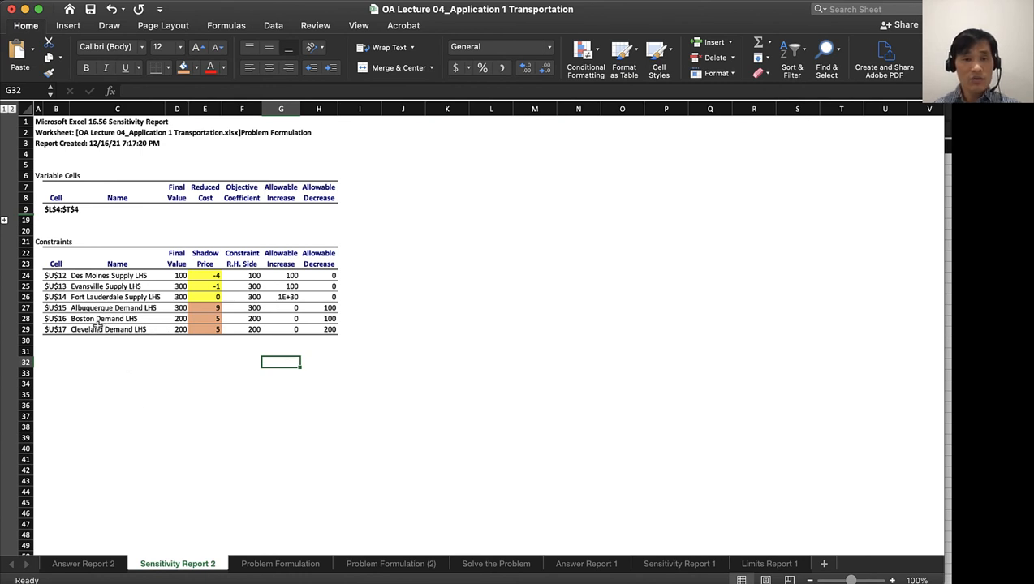
Fill the demand constraints' allowable increases in G27:G29 with the same light orange
{"action": "left_click", "coordinate": [133, 309]}
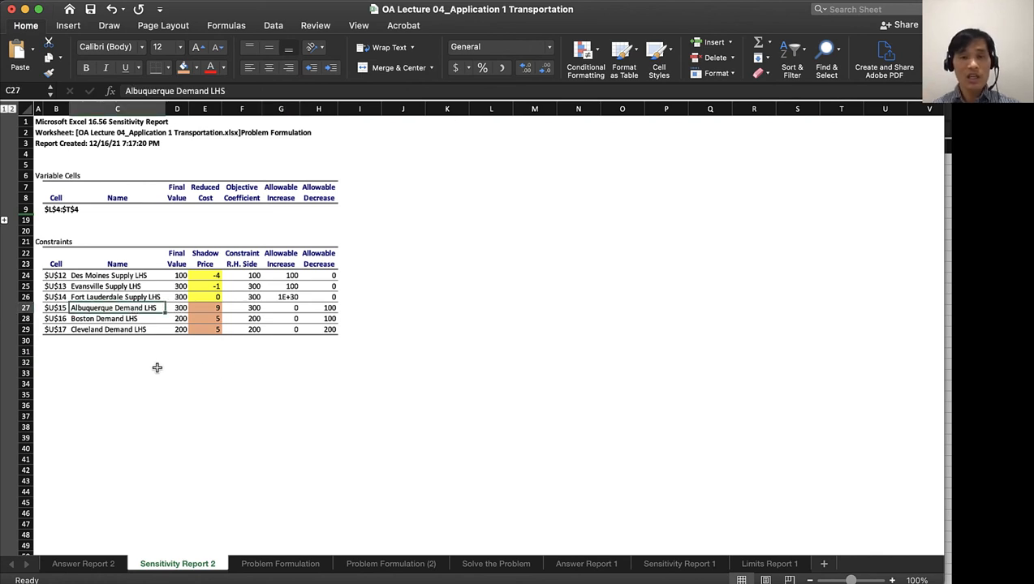
{"action": "left_click", "coordinate": [211, 315]}
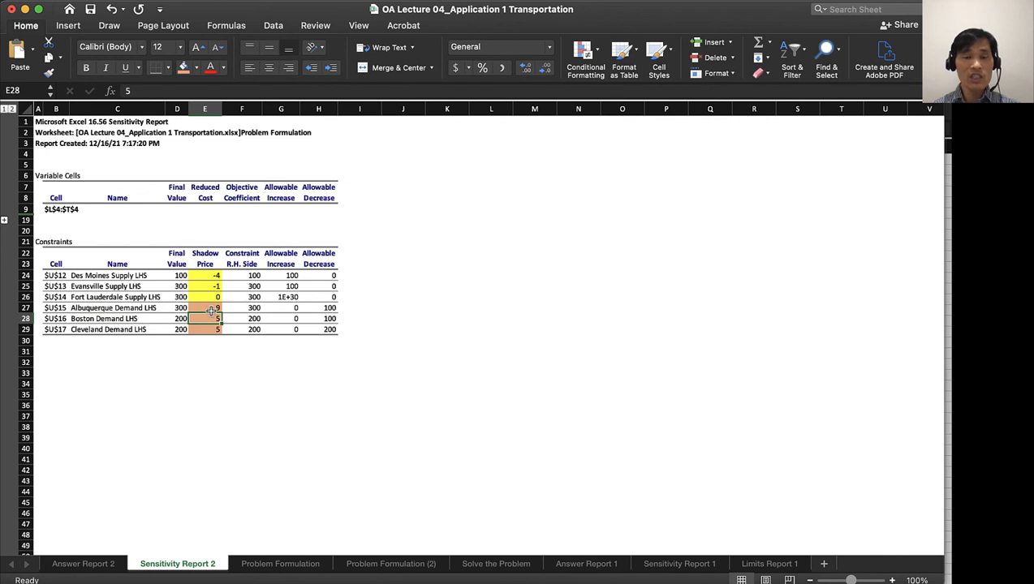
{"action": "left_click", "coordinate": [208, 309]}
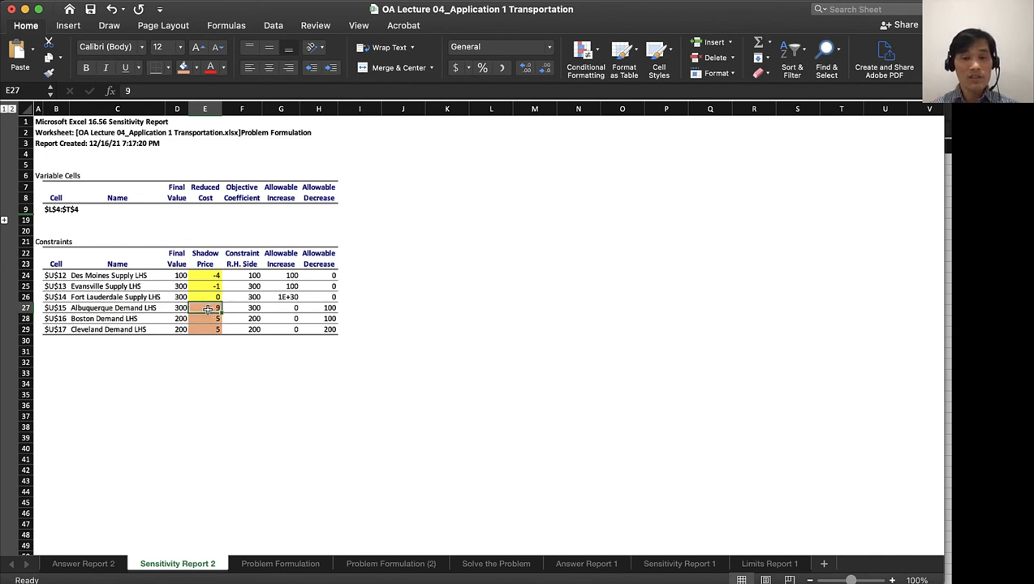
{"action": "left_click", "coordinate": [289, 309]}
{"action": "left_click_drag", "start_coordinate": [288, 309], "coordinate": [288, 331]}
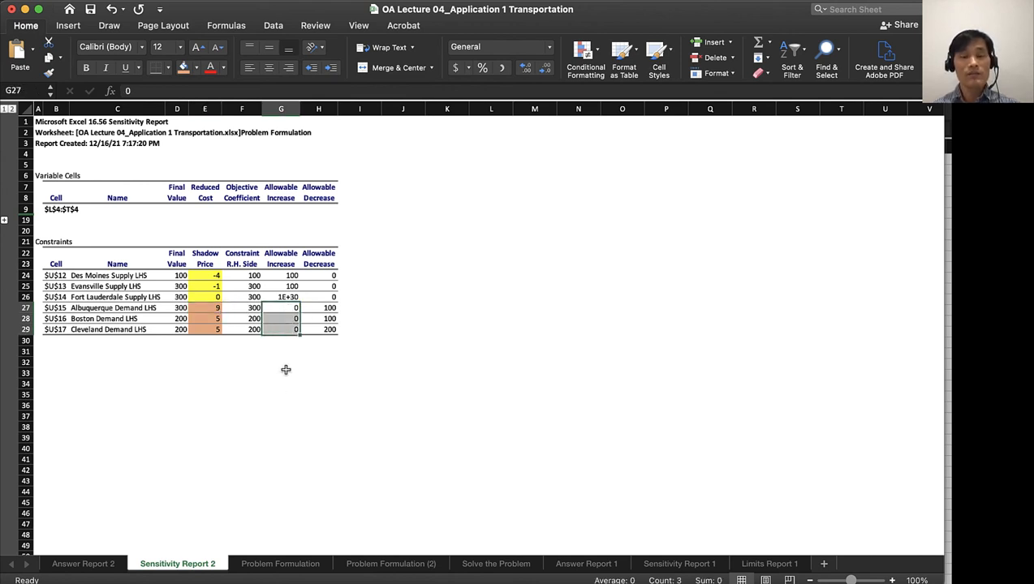
{"action": "left_click", "coordinate": [182, 69]}
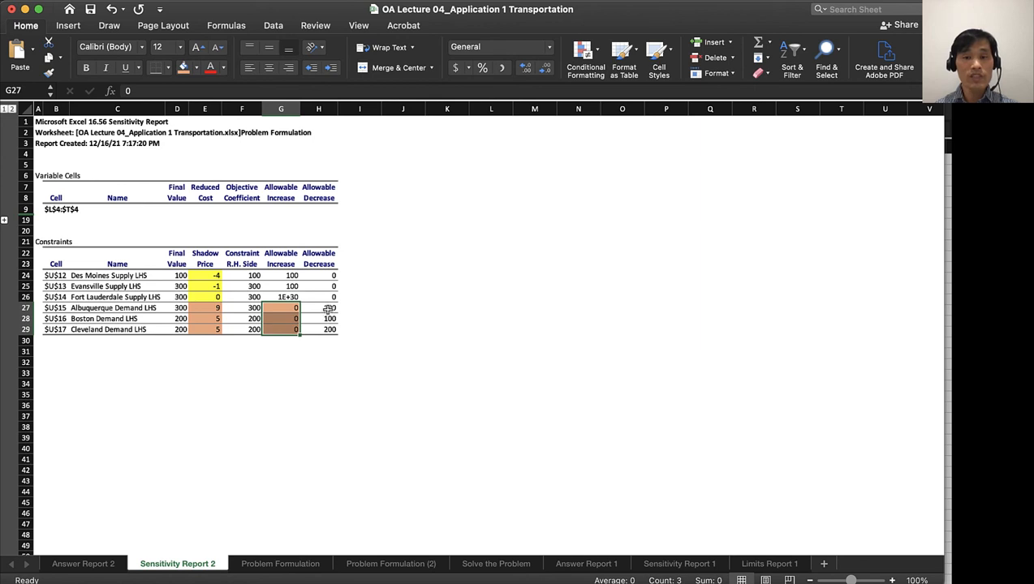
Fill the demand constraints' allowable decreases in H27:H29 with red
{"action": "left_click_drag", "start_coordinate": [324, 308], "coordinate": [326, 329]}
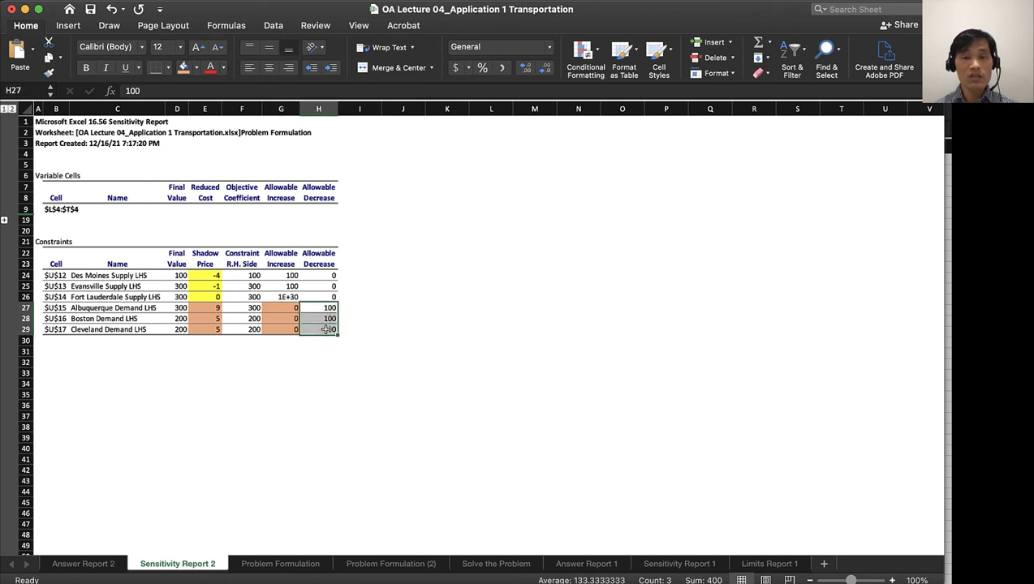
{"action": "left_click", "coordinate": [196, 68]}
{"action": "left_click", "coordinate": [199, 220]}
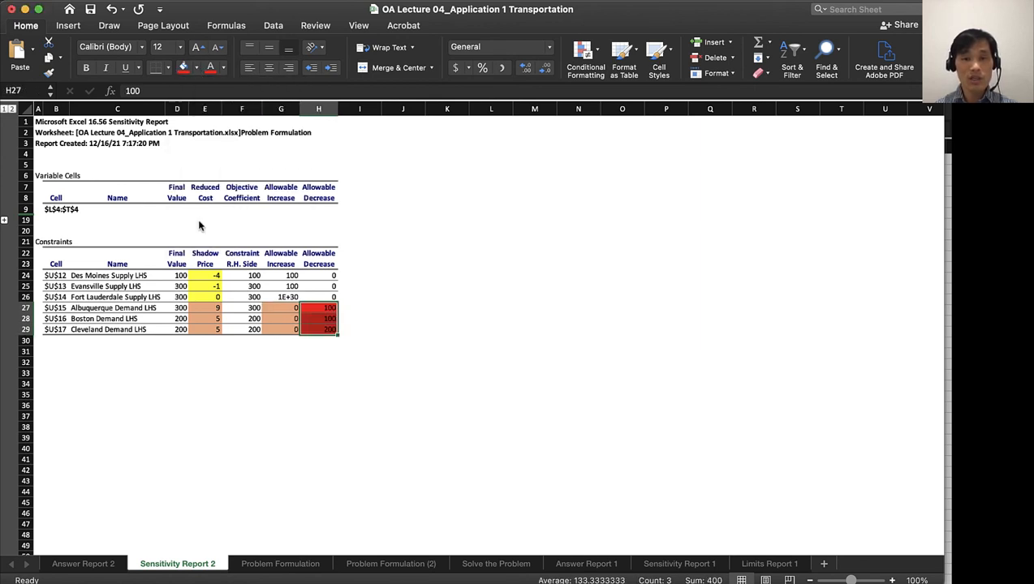
{"action": "left_click", "coordinate": [231, 357]}
Examine Albuquerque's shadow price and allowable decrease, the demand and supply constraint names, and Fort Lauderdale's shadow price in the sensitivity report
{"action": "left_click", "coordinate": [329, 308]}
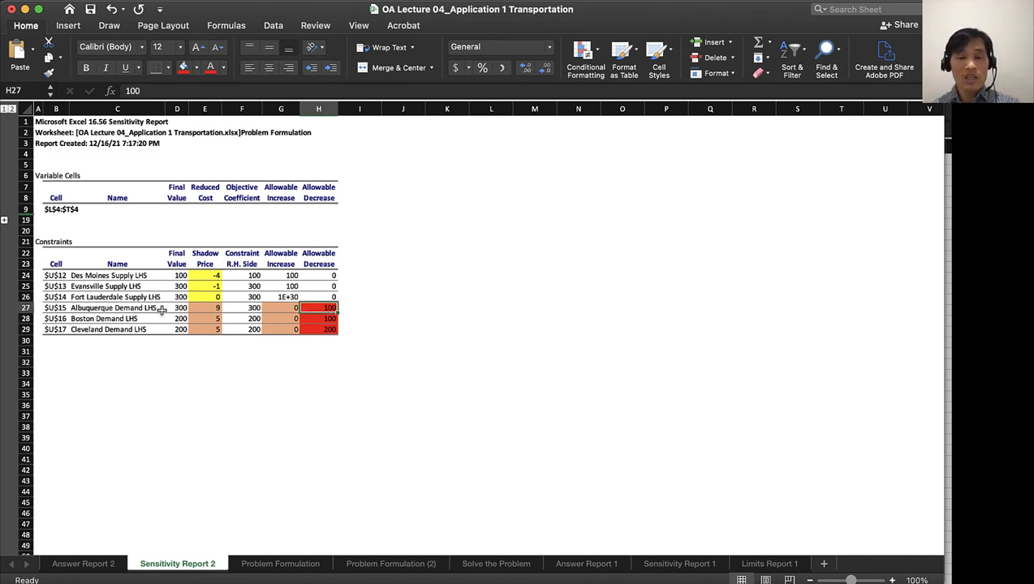
{"action": "left_click", "coordinate": [206, 313]}
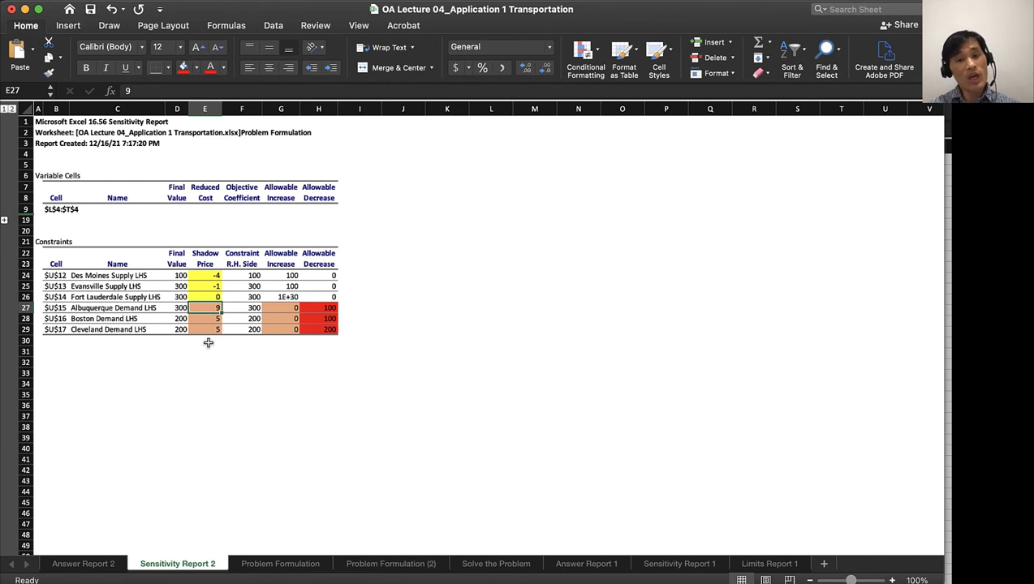
{"action": "left_click", "coordinate": [322, 305]}
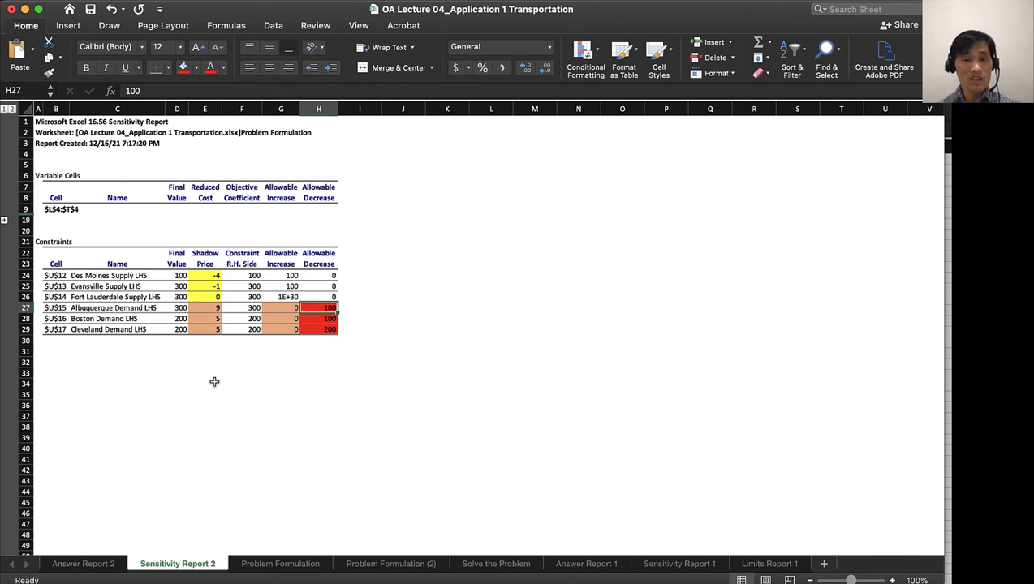
{"action": "left_click", "coordinate": [103, 309]}
{"action": "left_click_drag", "start_coordinate": [103, 309], "coordinate": [101, 328]}
{"action": "left_click", "coordinate": [92, 318]}
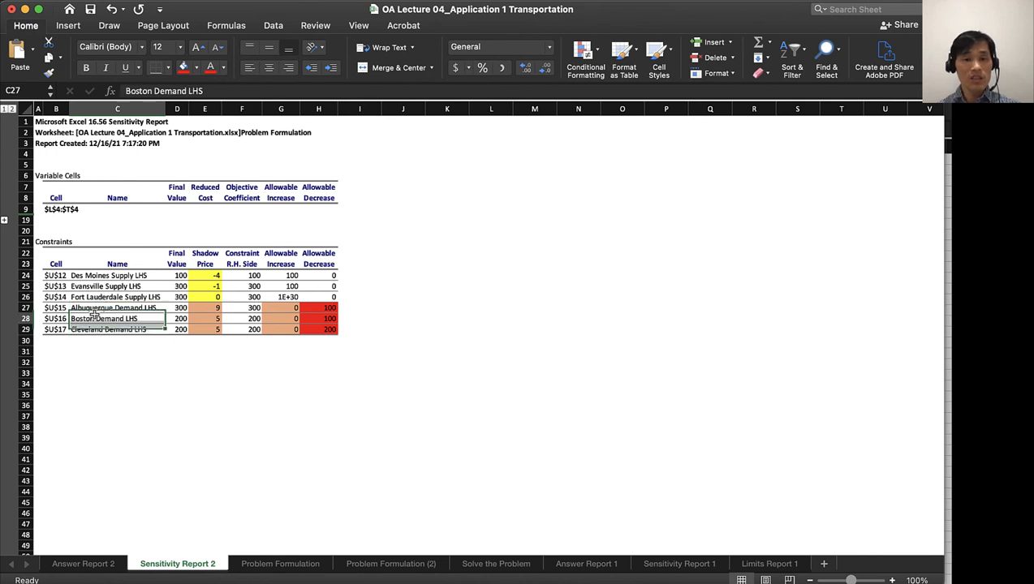
{"action": "left_click", "coordinate": [95, 298]}
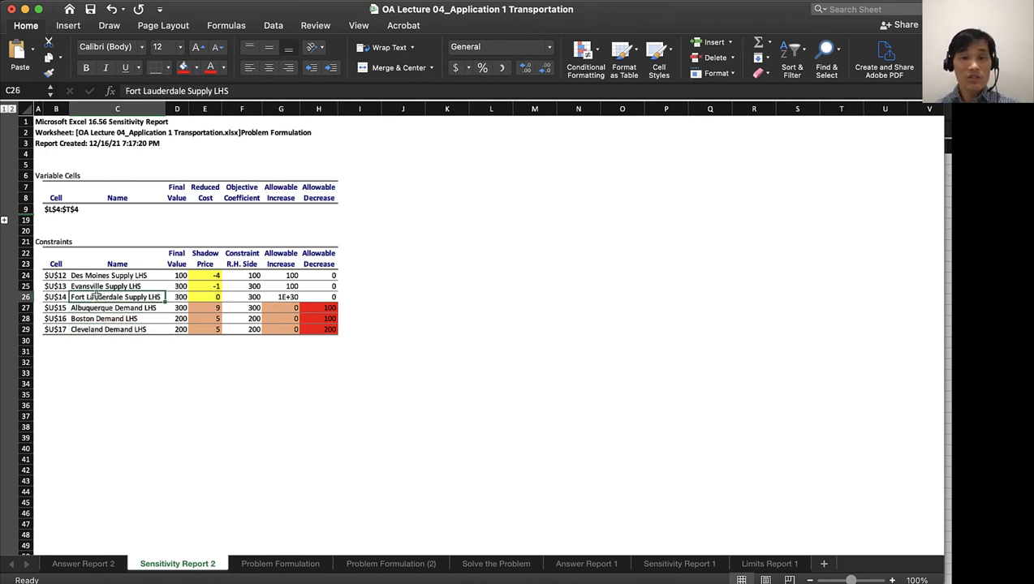
{"action": "left_click", "coordinate": [87, 276]}
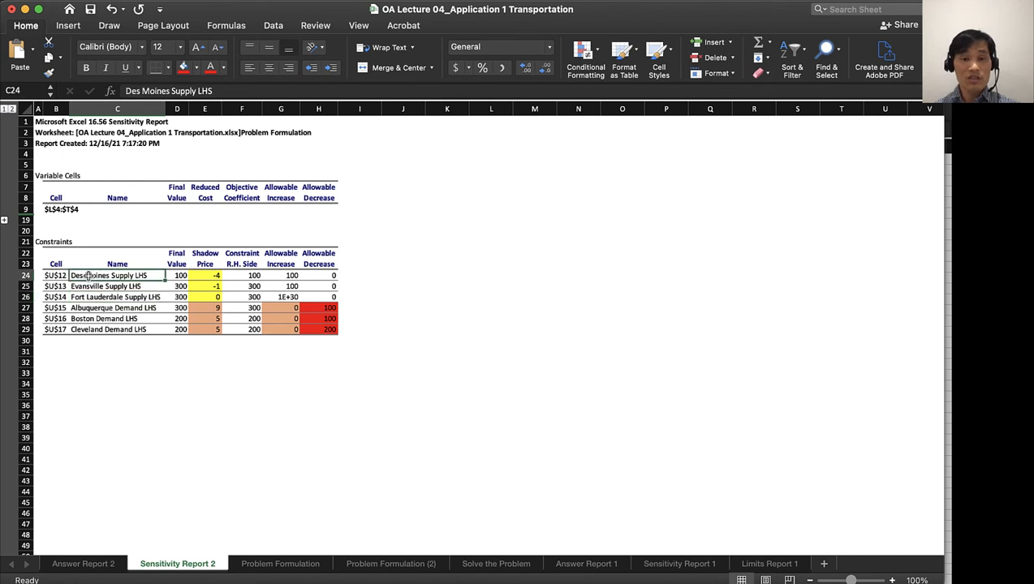
{"action": "left_click", "coordinate": [138, 381]}
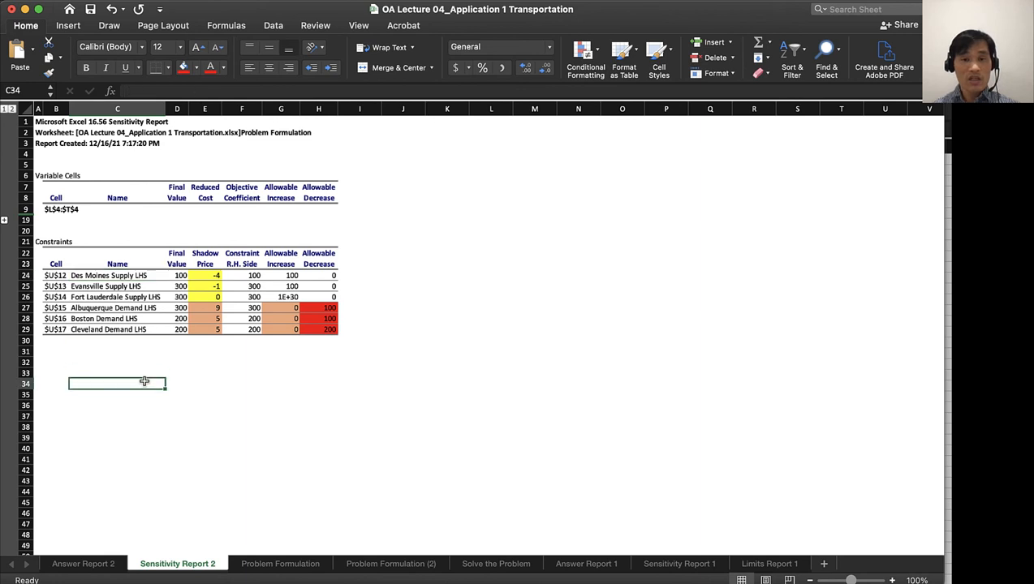
{"action": "left_click", "coordinate": [64, 297]}
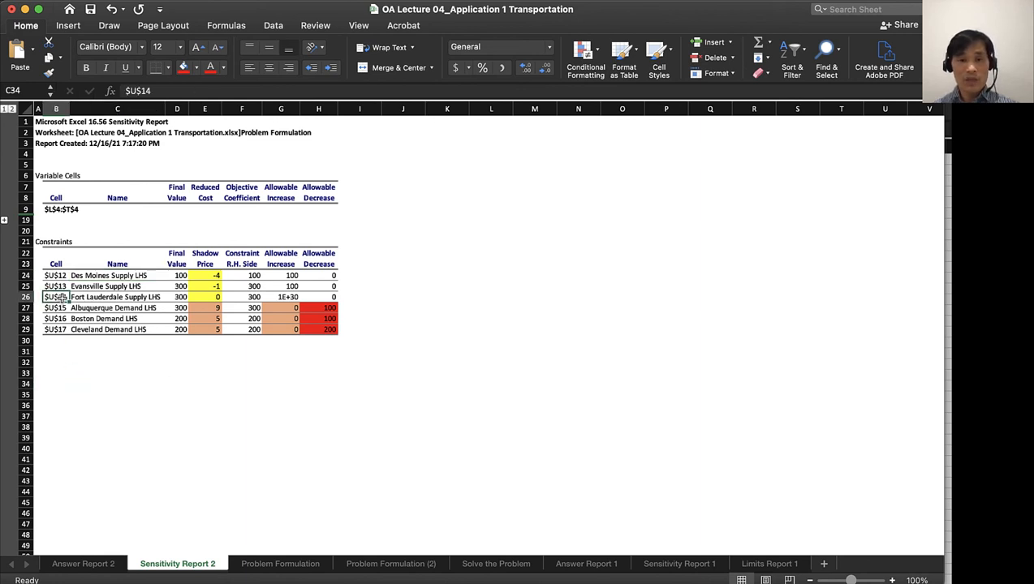
{"action": "left_click", "coordinate": [104, 298]}
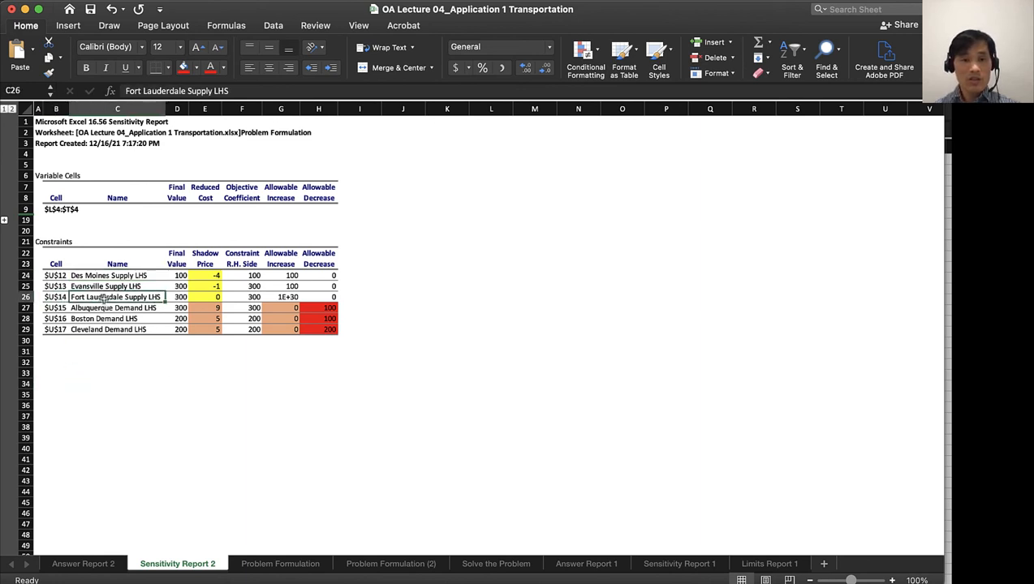
{"action": "left_click", "coordinate": [207, 298]}
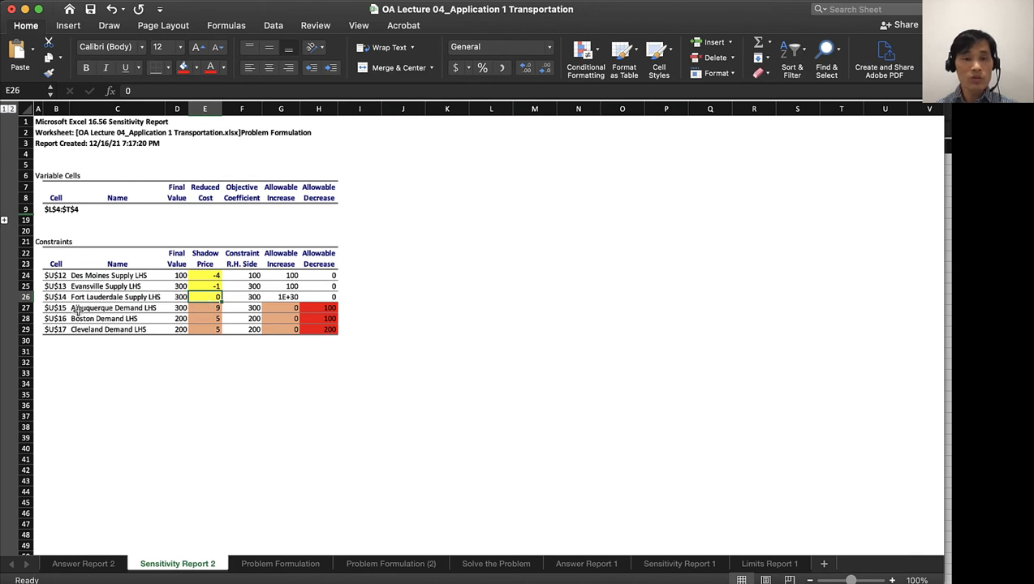